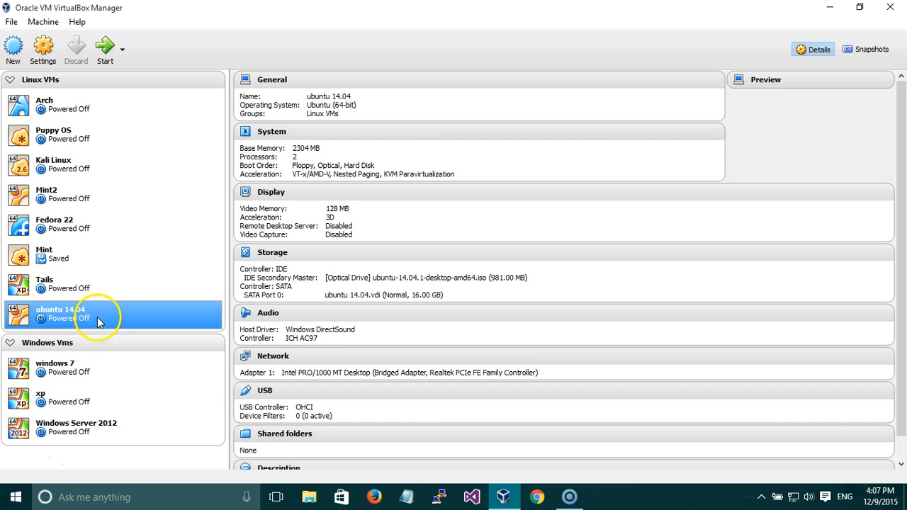
- Open the settings of the ubuntu 14.04 machine and review its memory, processor and attached optical disk image
left_click(43, 49)
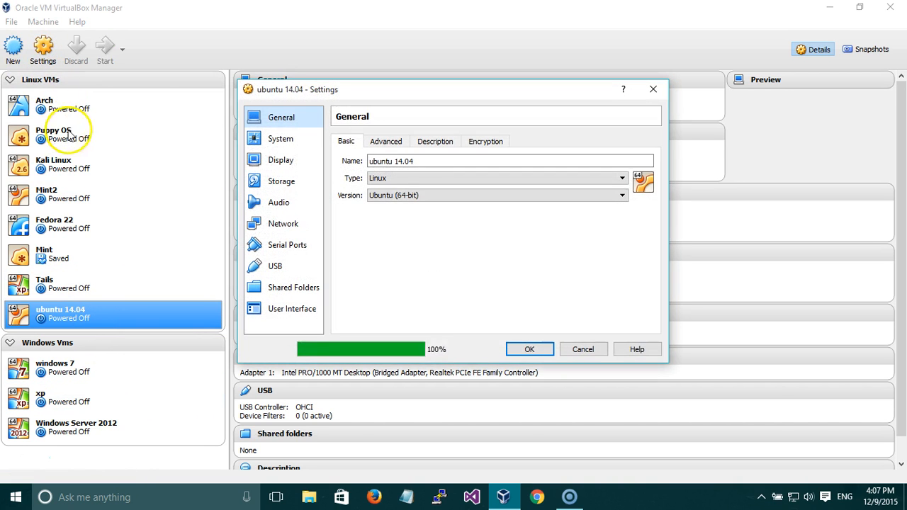
left_click(282, 141)
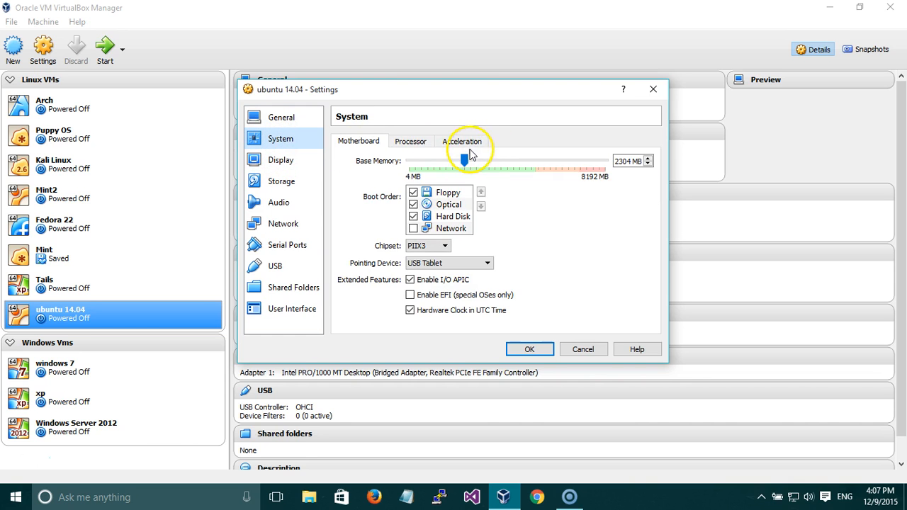
left_click(416, 142)
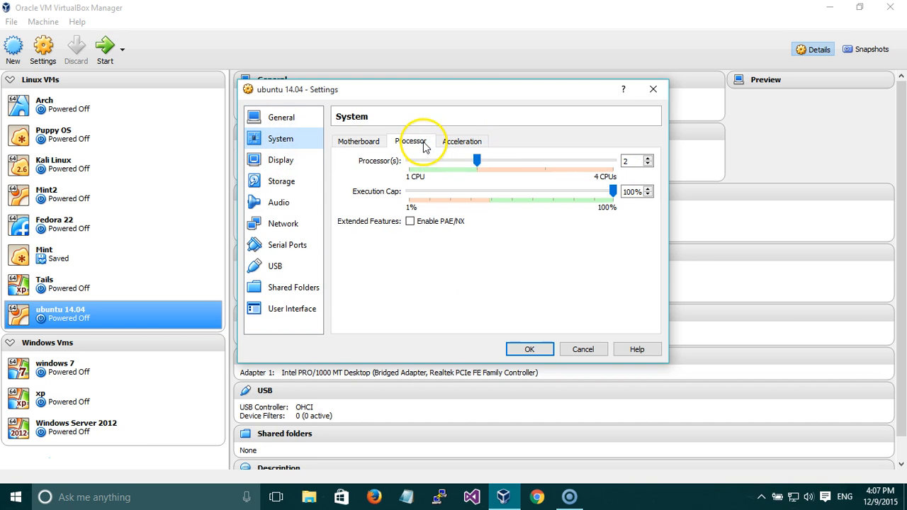
left_click(294, 183)
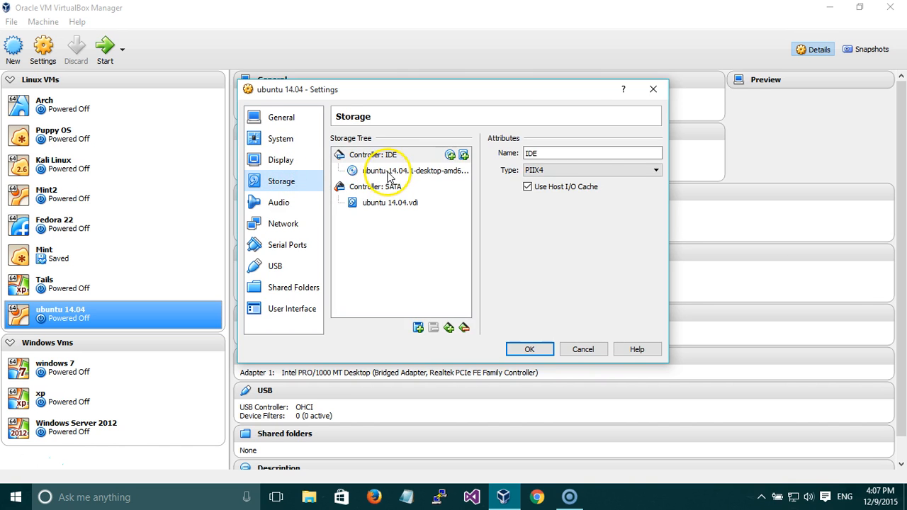
left_click(389, 174)
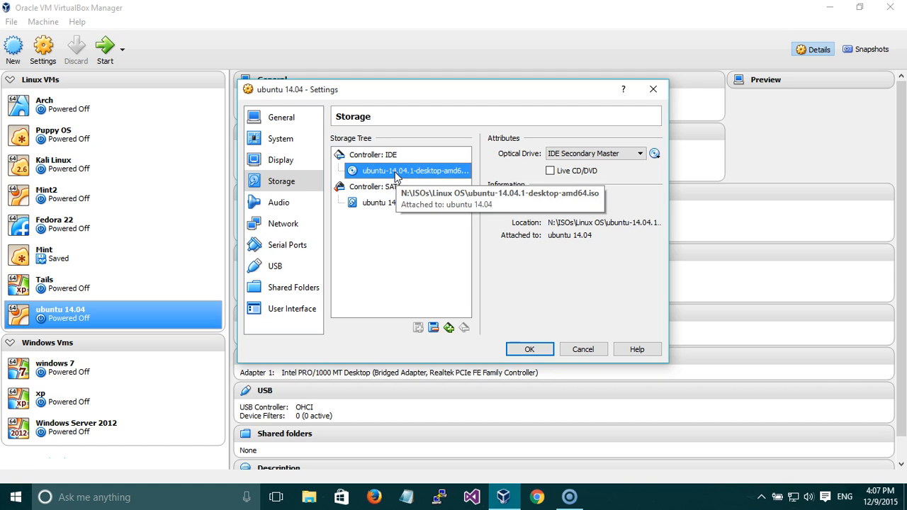
left_click(429, 174)
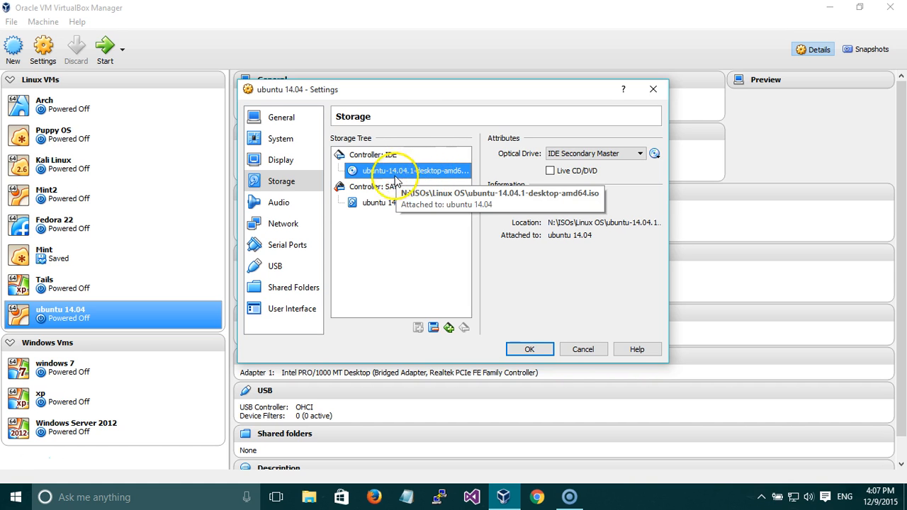
- Attach network Adapter 1 to Bridged Adapter with the Realtek PCIe FE Family Controller and save the machine settings
left_click(307, 223)
left_click(421, 177)
left_click(418, 196)
left_click(425, 177)
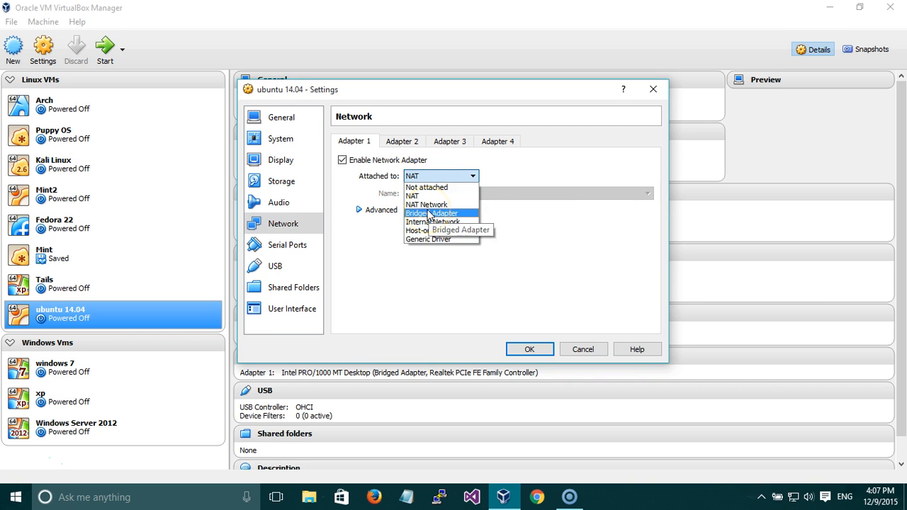
left_click(428, 214)
left_click(429, 215)
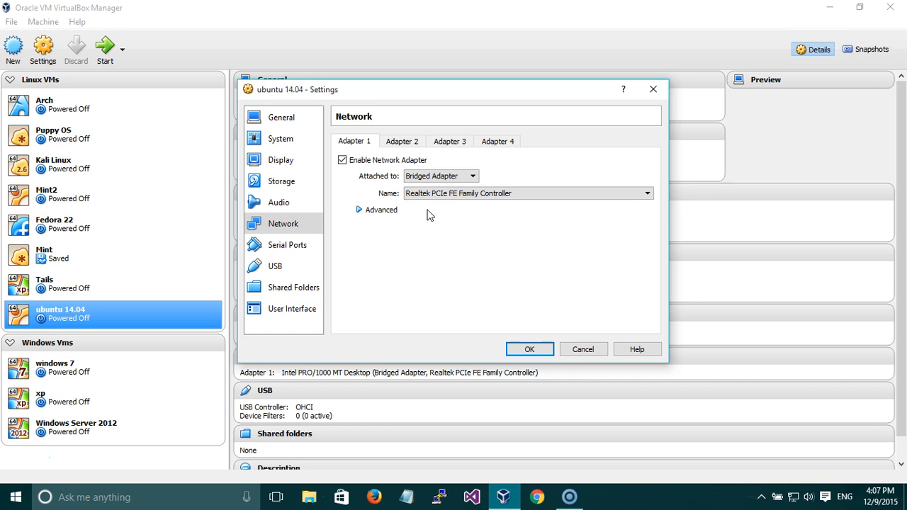
left_click(419, 214)
left_click(526, 348)
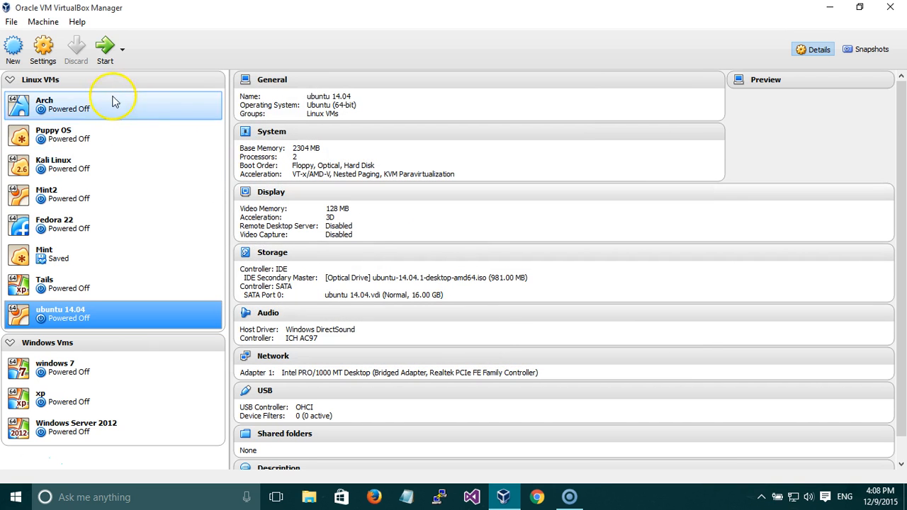
- Boot the ubuntu 14.04 machine with a normal start and maximize its window
left_click(43, 22)
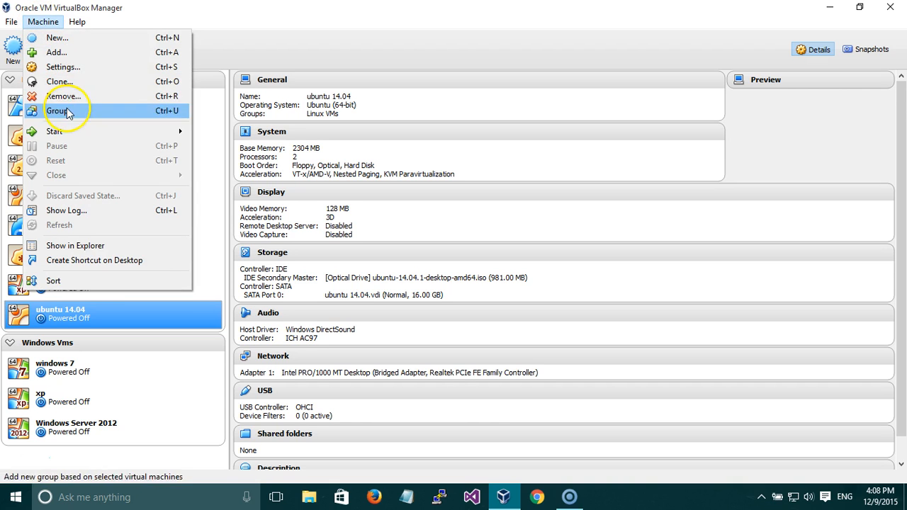
mouse_move(71, 131)
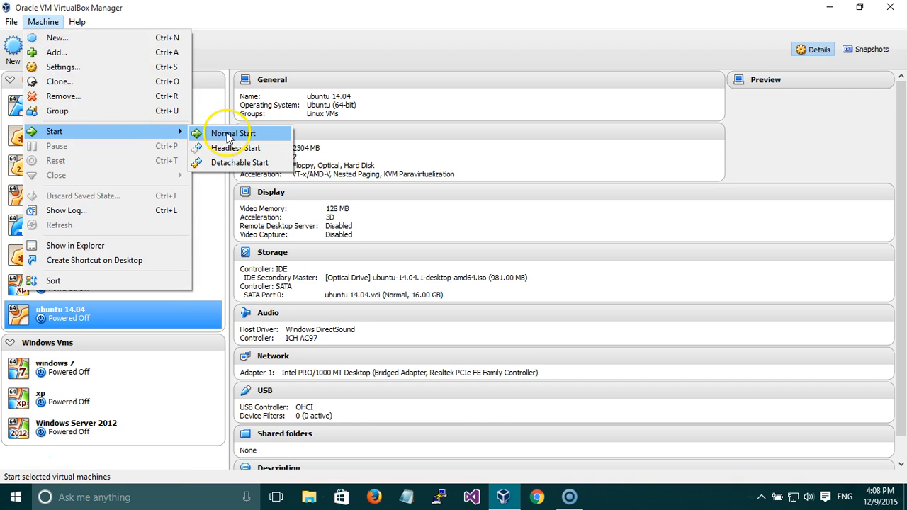
left_click(228, 135)
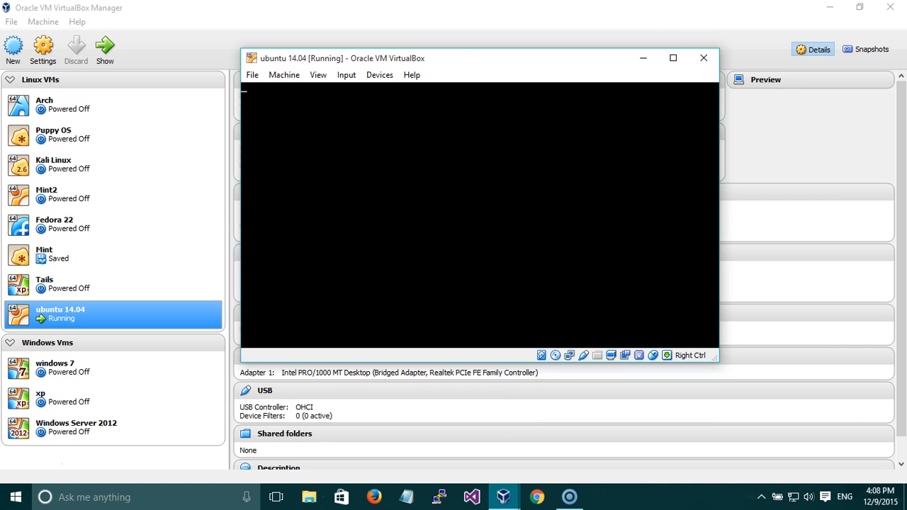
left_click(544, 188)
left_click(673, 57)
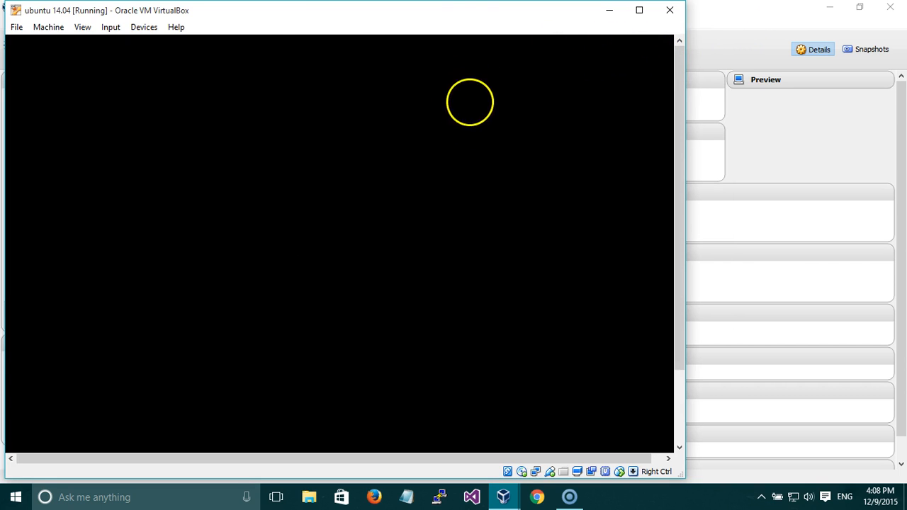
left_click(637, 10)
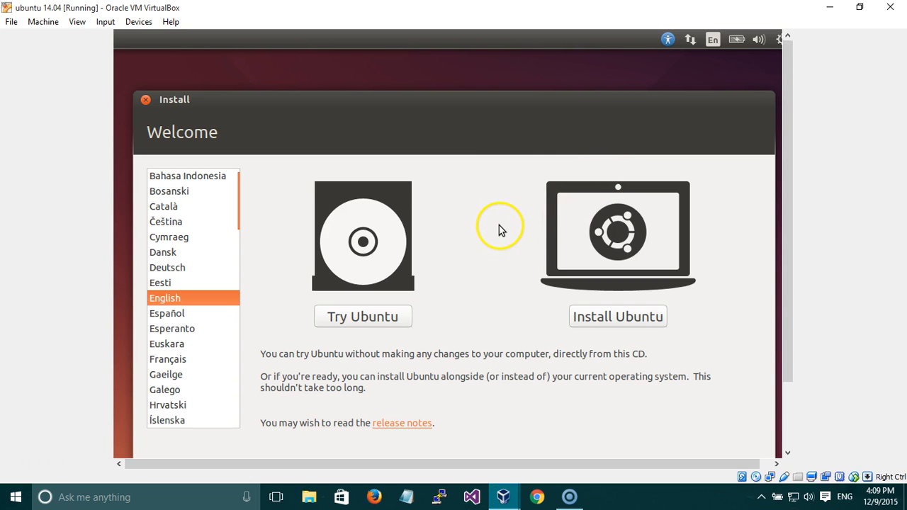
- Choose to install Ubuntu and continue past the preparation page without downloading updates or installing third-party software
left_click(592, 319)
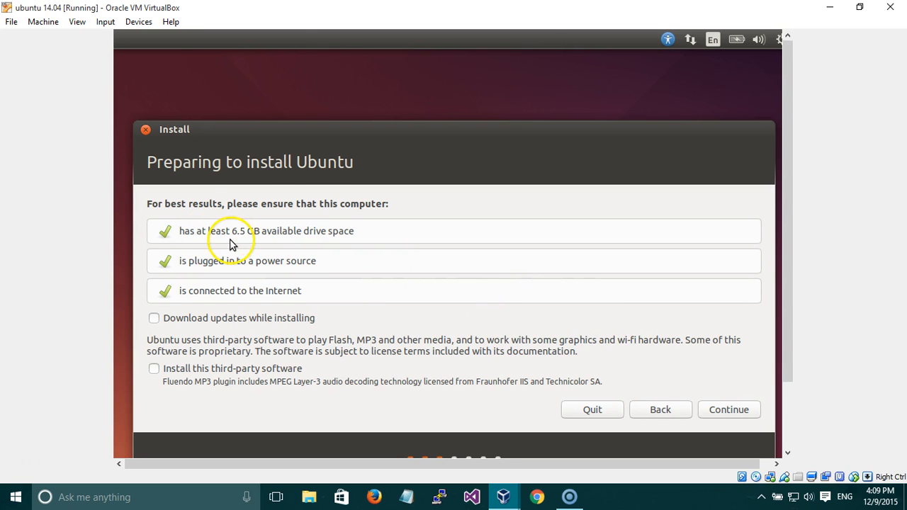
left_click_drag(328, 130, 329, 77)
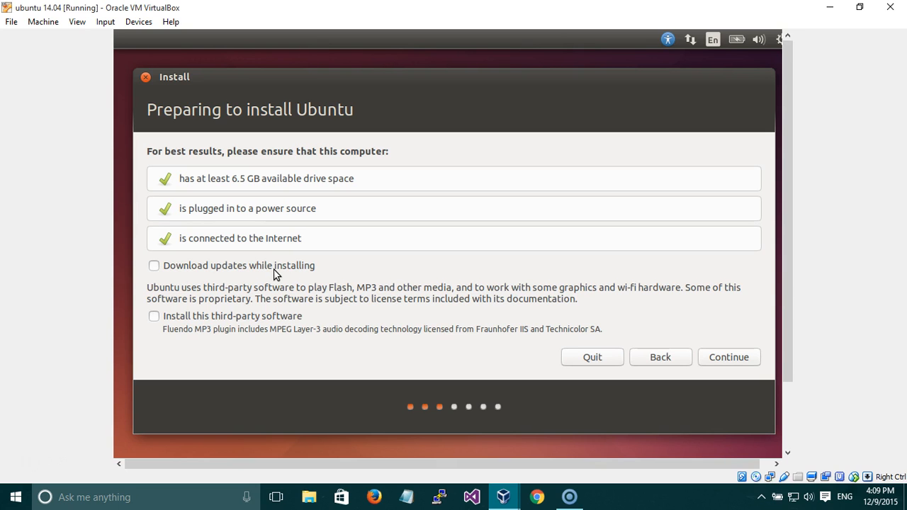
left_click(740, 362)
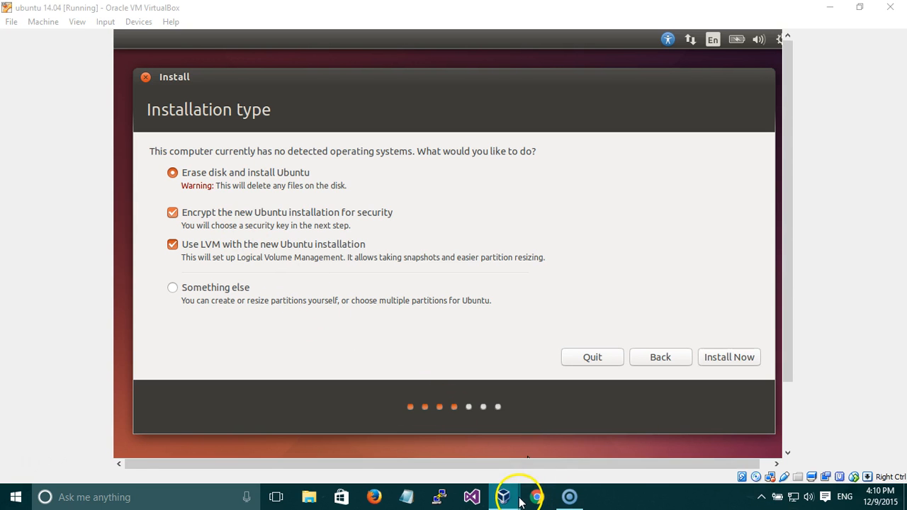
- Examine the encryption options in the ubuntu 14.04 machine settings and compare them with the installer's encryption option
mouse_move(519, 490)
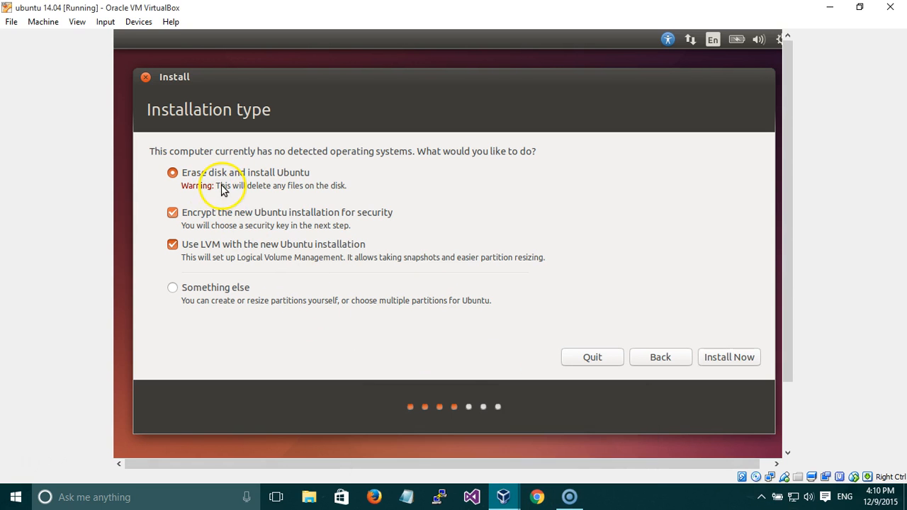
left_click(460, 461)
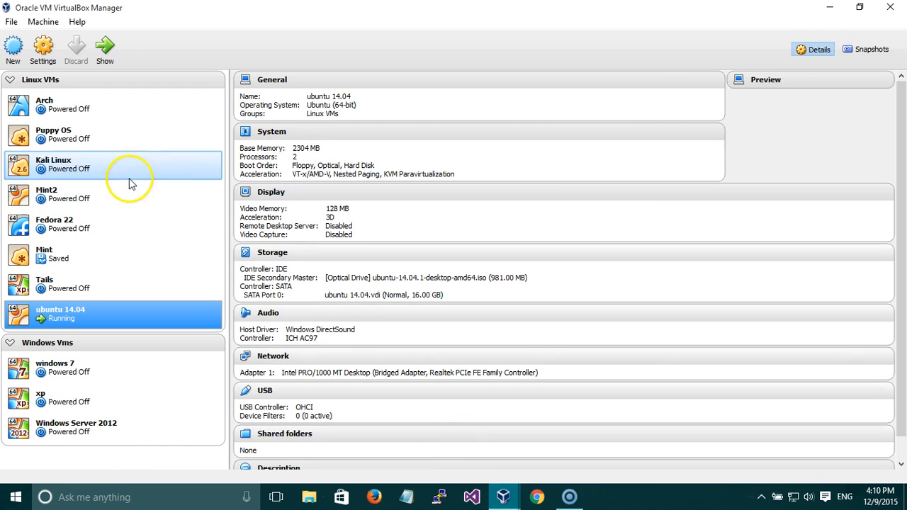
left_click(51, 63)
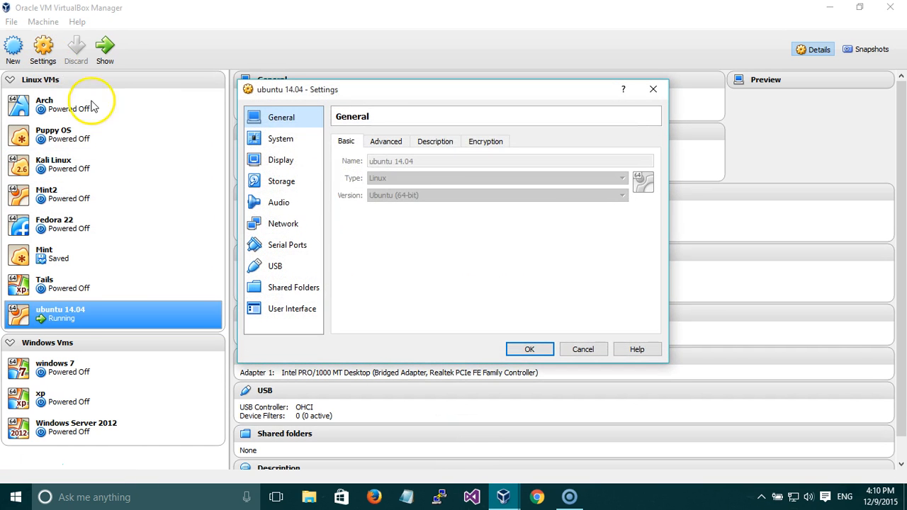
left_click(472, 142)
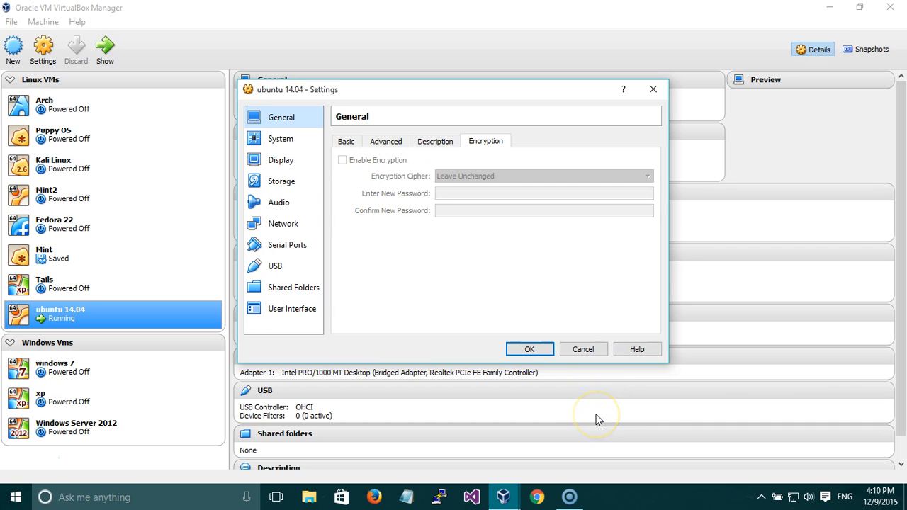
left_click(361, 144)
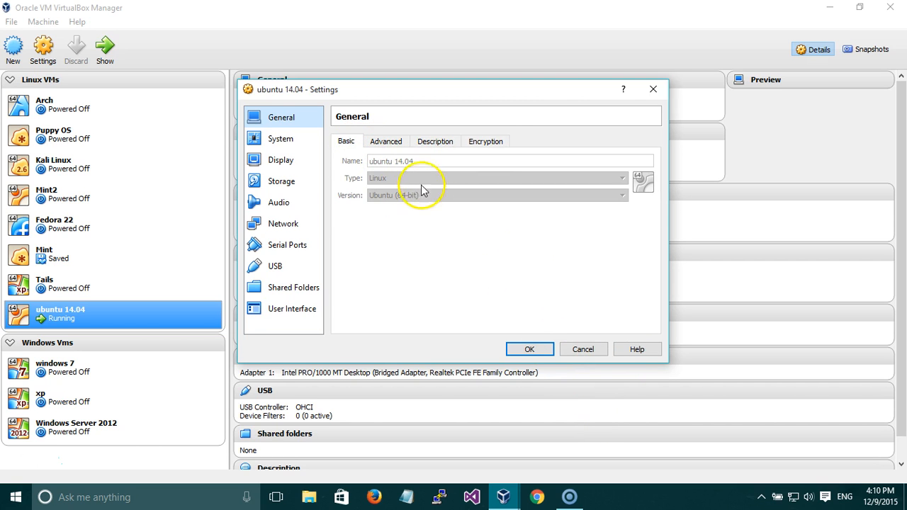
left_click(478, 142)
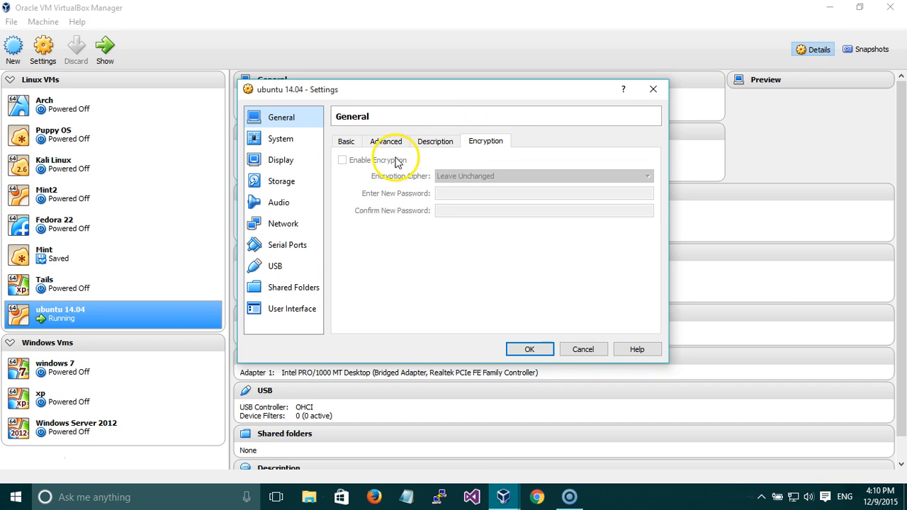
left_click(503, 499)
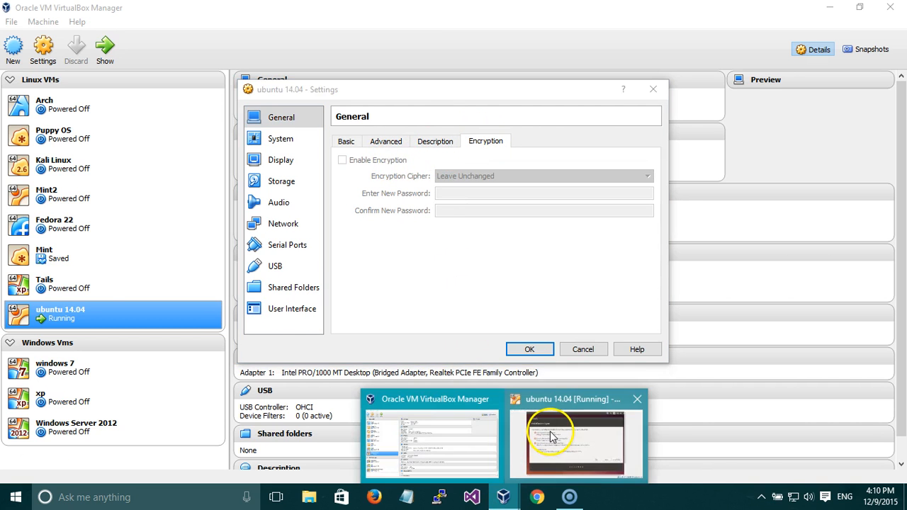
left_click(540, 429)
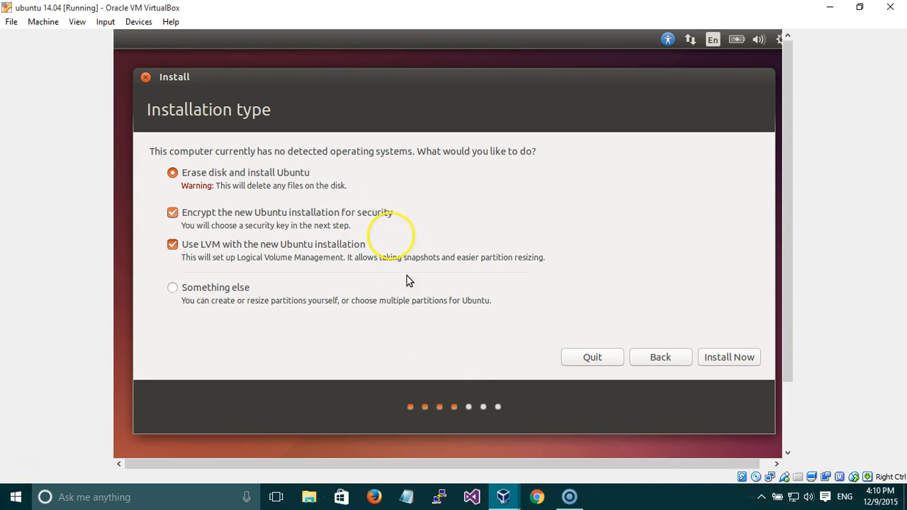
left_click(506, 496)
left_click(476, 452)
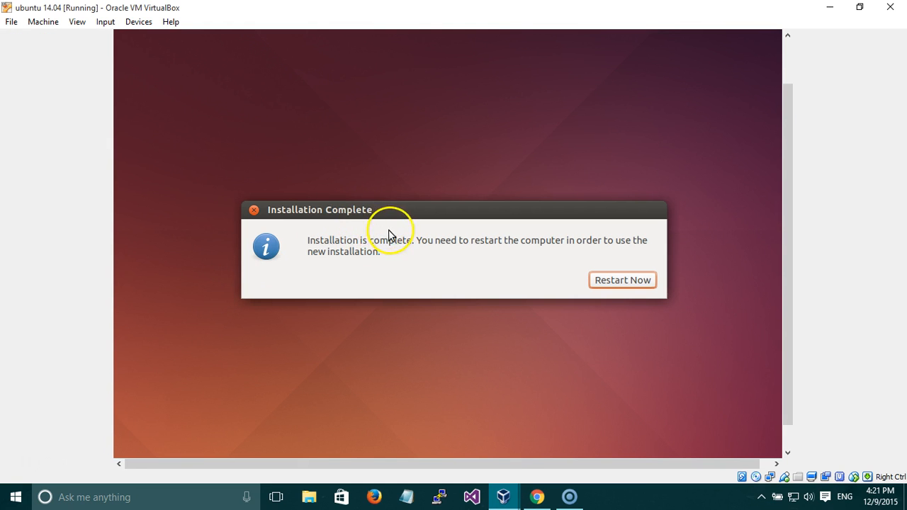
- Switch to Chrome to view the Oracle blog's disk image encryption section, and return to the ubuntu 14.04 machine window
left_click(538, 498)
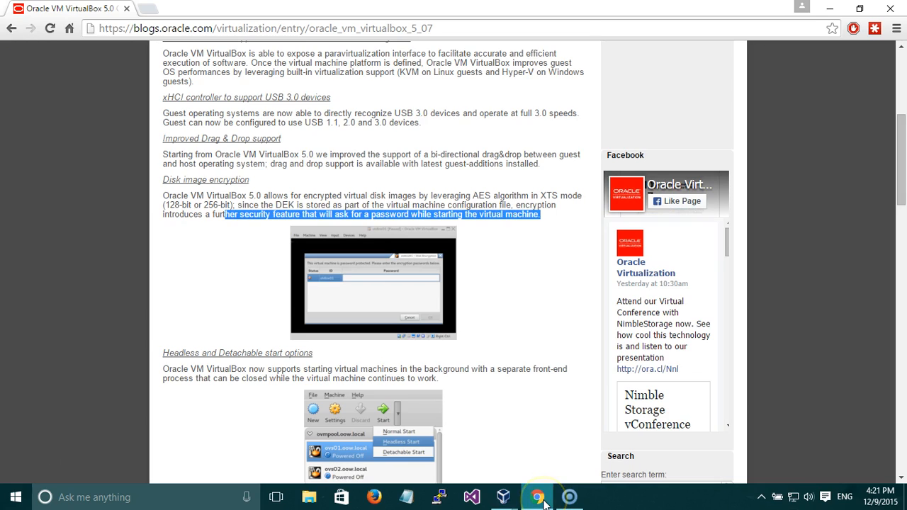
left_click(433, 205)
left_click(537, 496)
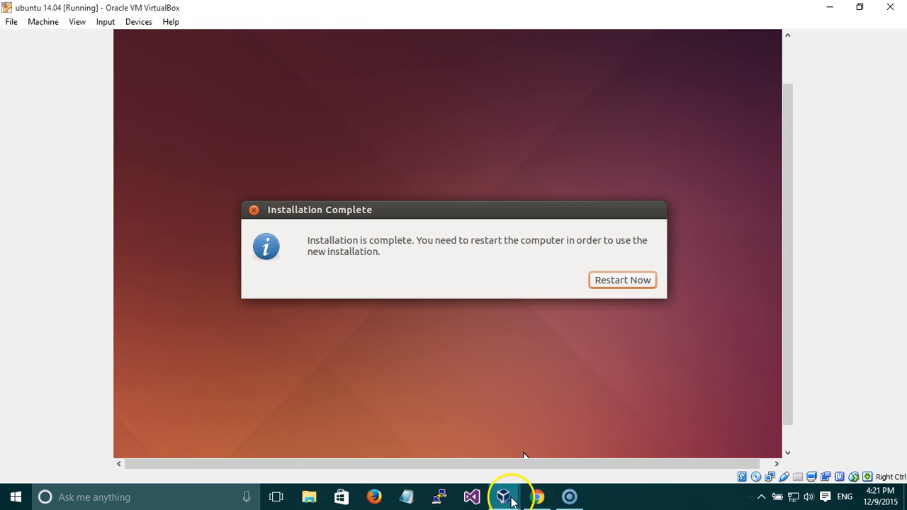
- Check the encryption options in the ubuntu 14.04 settings from the VirtualBox Manager and close the settings without saving
mouse_move(505, 496)
left_click(465, 446)
left_click(43, 47)
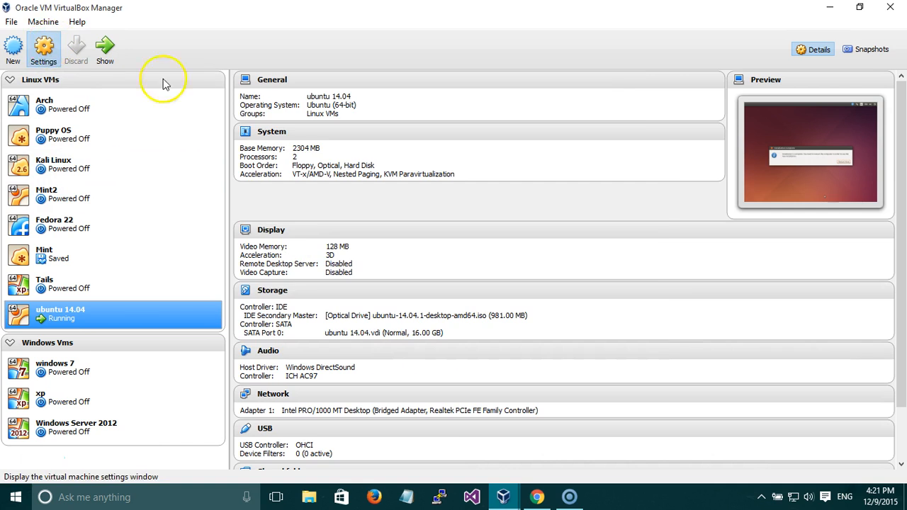
left_click(486, 142)
left_click(582, 350)
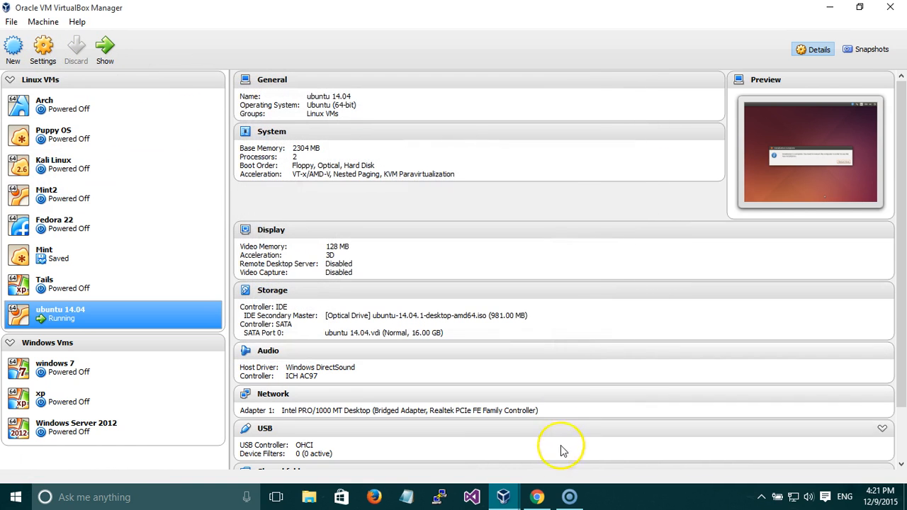
- Read the disk image encryption paragraph on the Oracle blog in Chrome, and switch back to the ubuntu 14.04 machine window
left_click(540, 496)
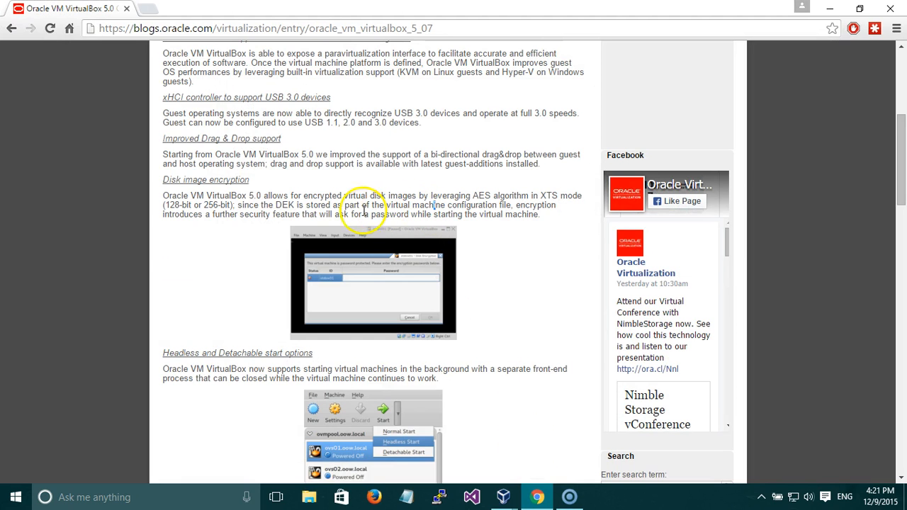
left_click_drag(164, 195, 214, 198)
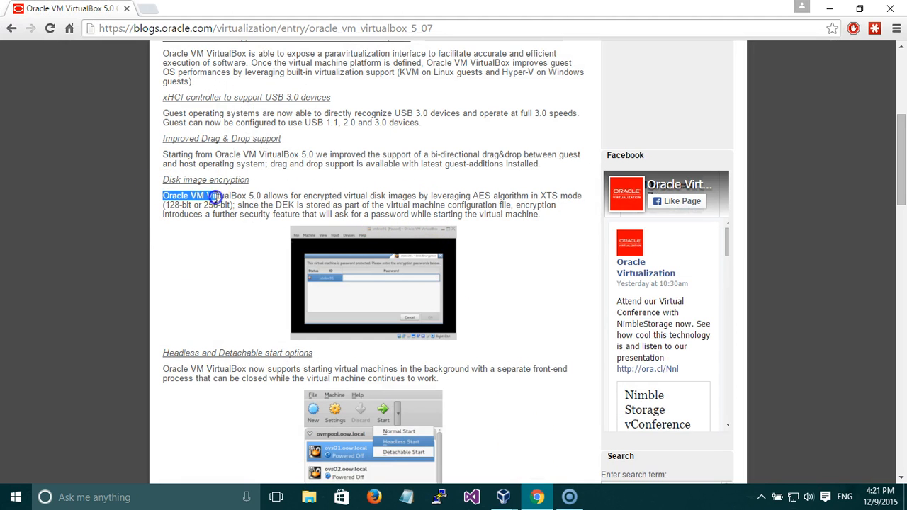
left_click_drag(309, 198, 362, 197)
left_click_drag(439, 198, 414, 205)
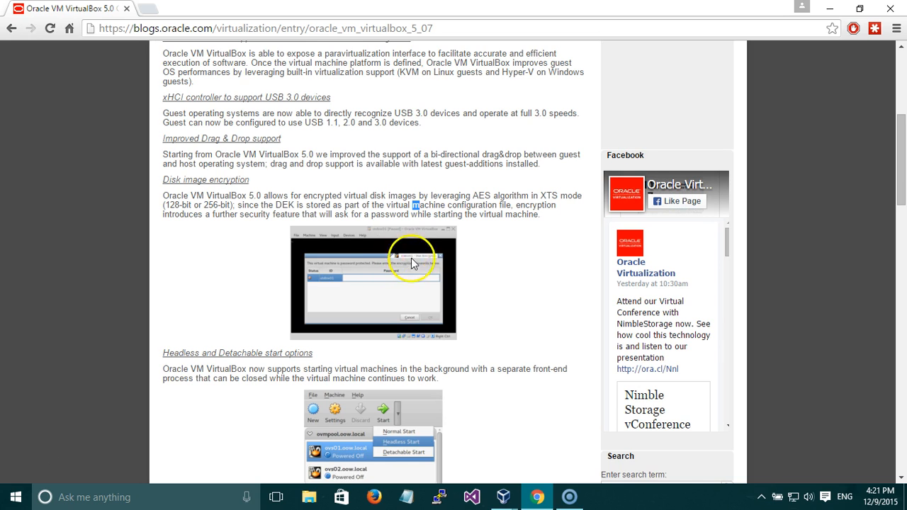
left_click(541, 197)
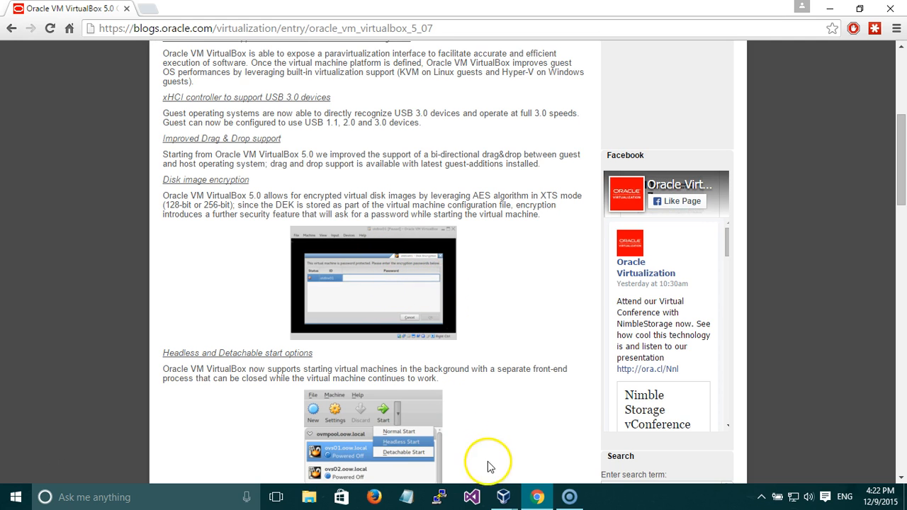
mouse_move(502, 495)
left_click(550, 443)
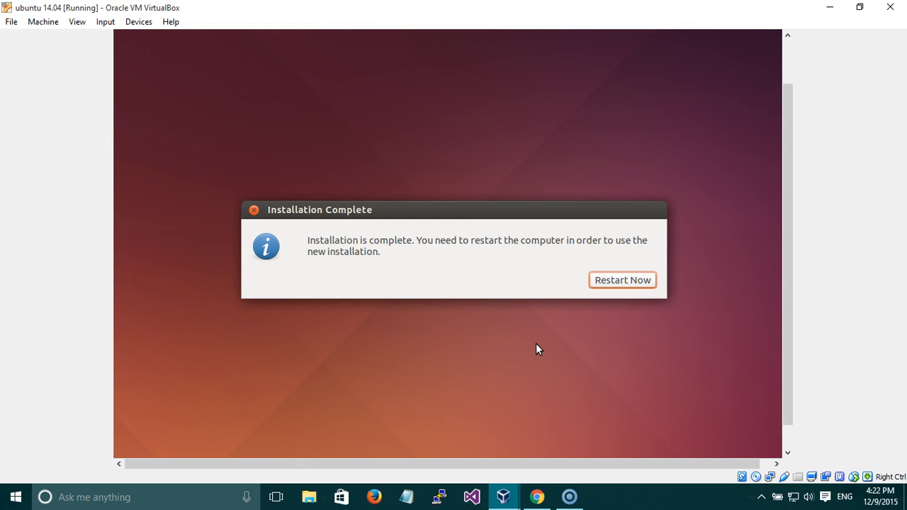
- Restart the virtual machine to finish the Ubuntu installation
left_click(633, 277)
left_click(635, 282)
left_click(611, 281)
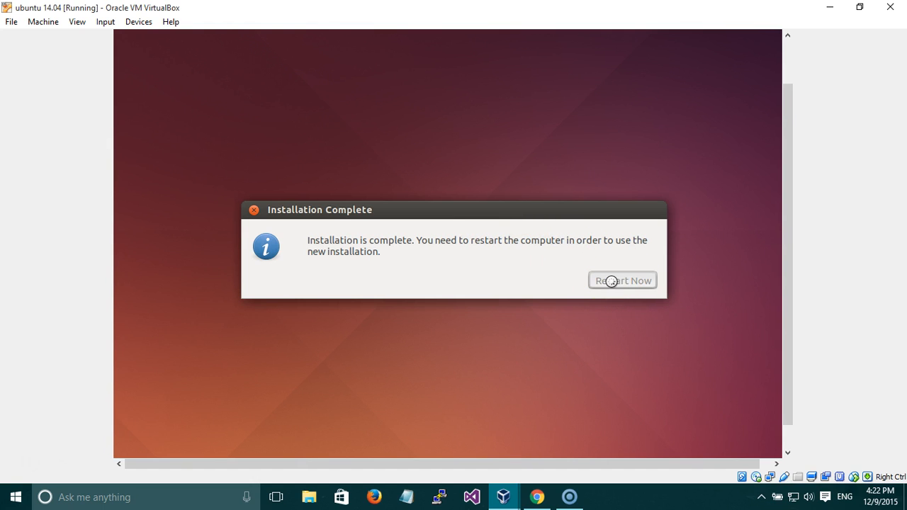
- Switch to Chrome to look through the Oracle VM VirtualBox 5.0 release post, and return to the ubuntu 14.04 machine window
left_click(537, 497)
left_click_drag(453, 26, 110, 25)
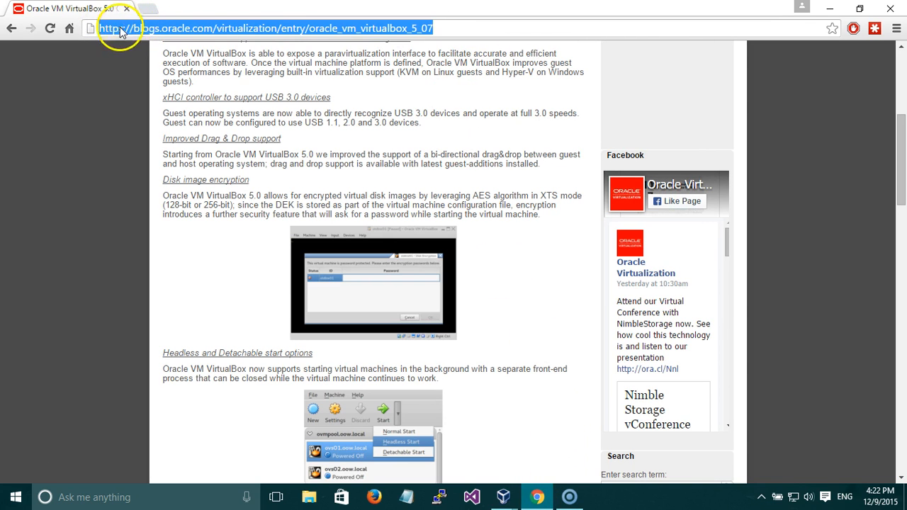
left_click(122, 29)
scroll(383, 284, "down", 1)
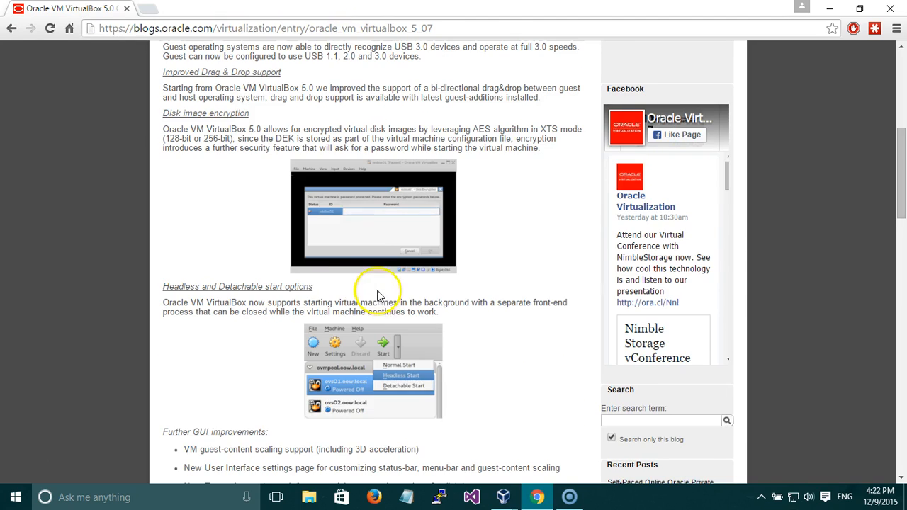
scroll(227, 396, "down", 5)
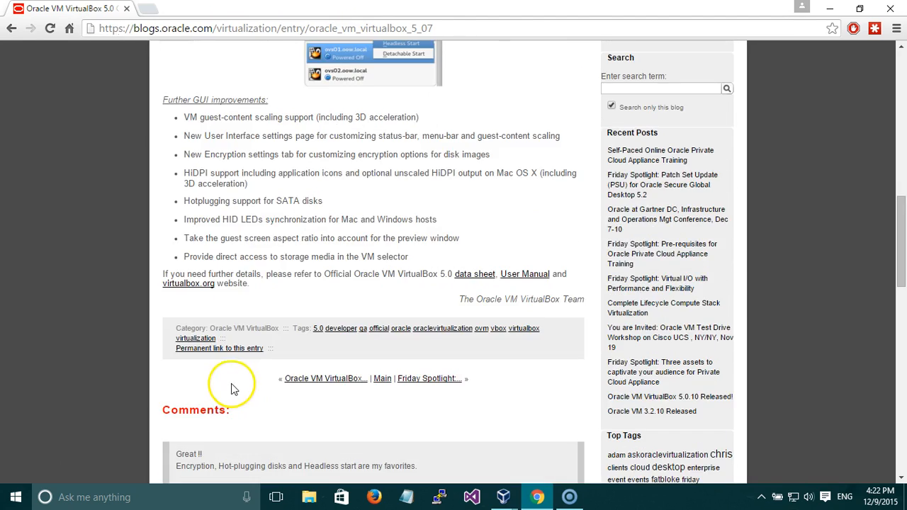
scroll(368, 296, "up", 5)
scroll(367, 296, "up", 5)
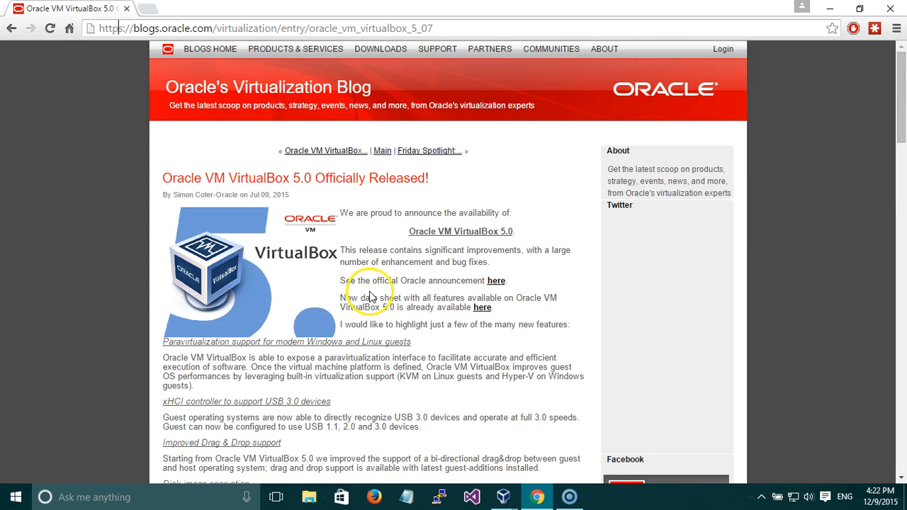
mouse_move(502, 498)
left_click(547, 459)
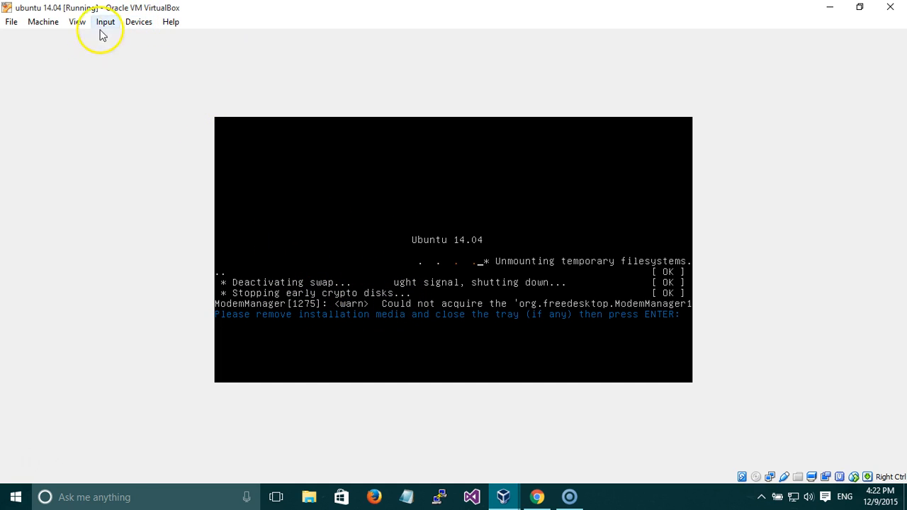
- Check the optical drive in the ubuntu 14.04 storage settings from the VirtualBox Manager and close the settings without saving
double_click(177, 8)
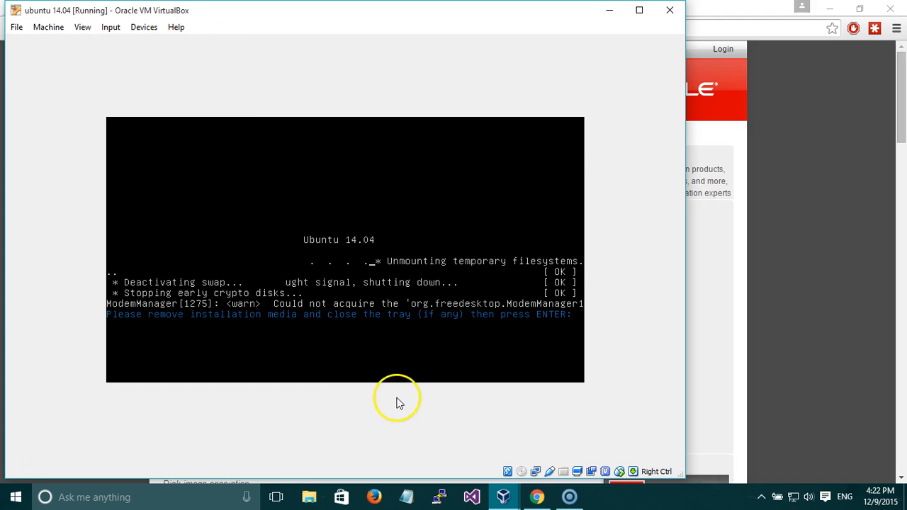
mouse_move(501, 495)
left_click(463, 444)
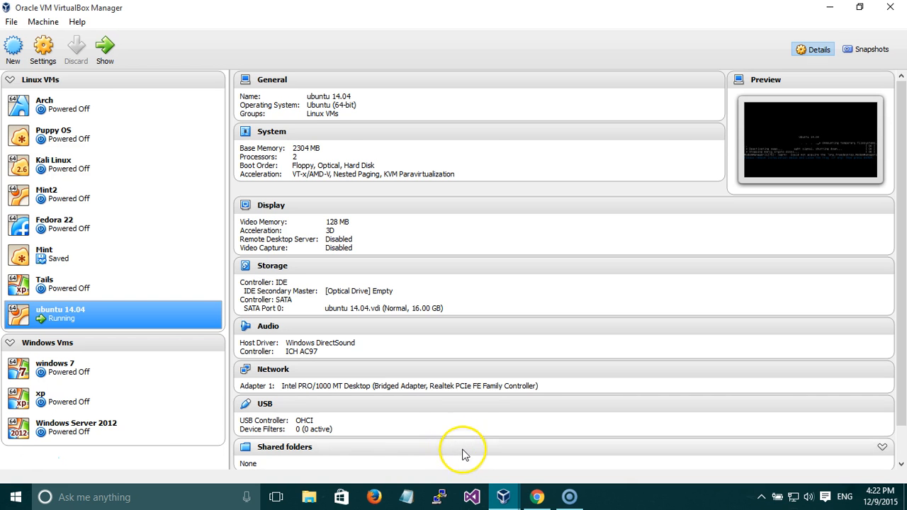
left_click(43, 48)
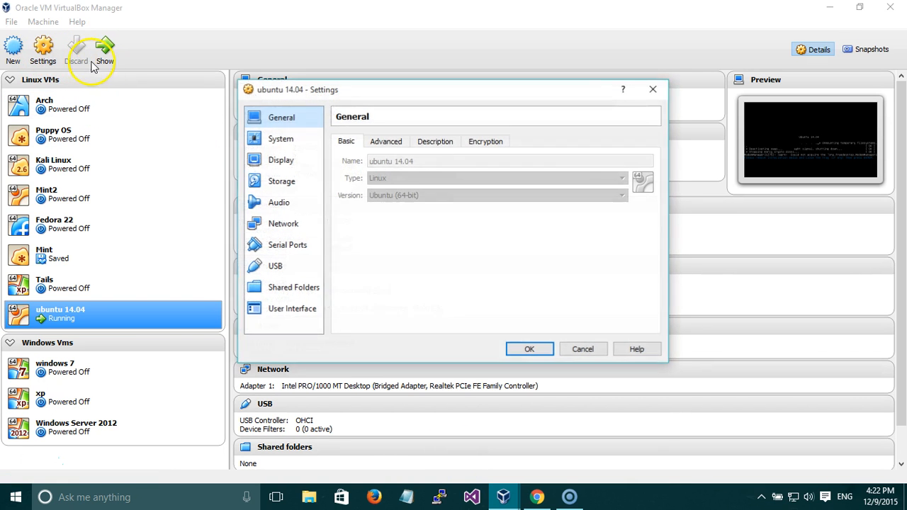
left_click(283, 182)
left_click(373, 171)
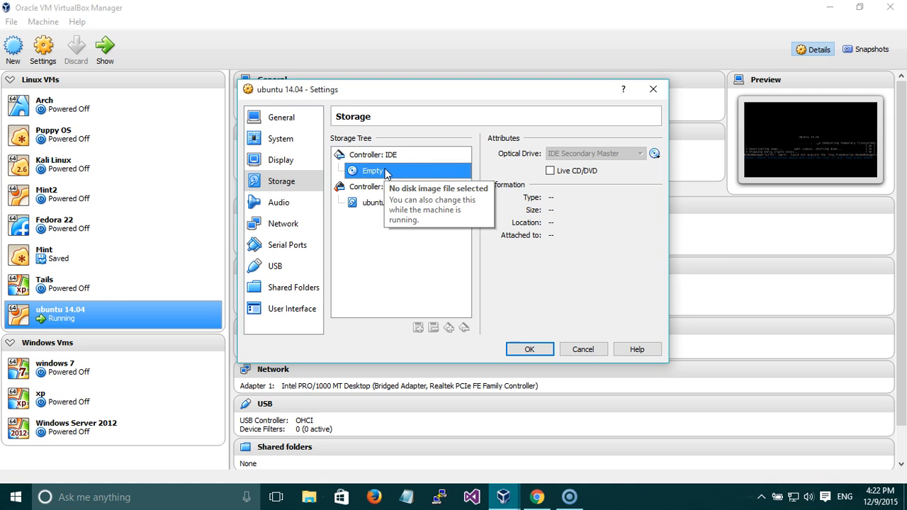
left_click(655, 153)
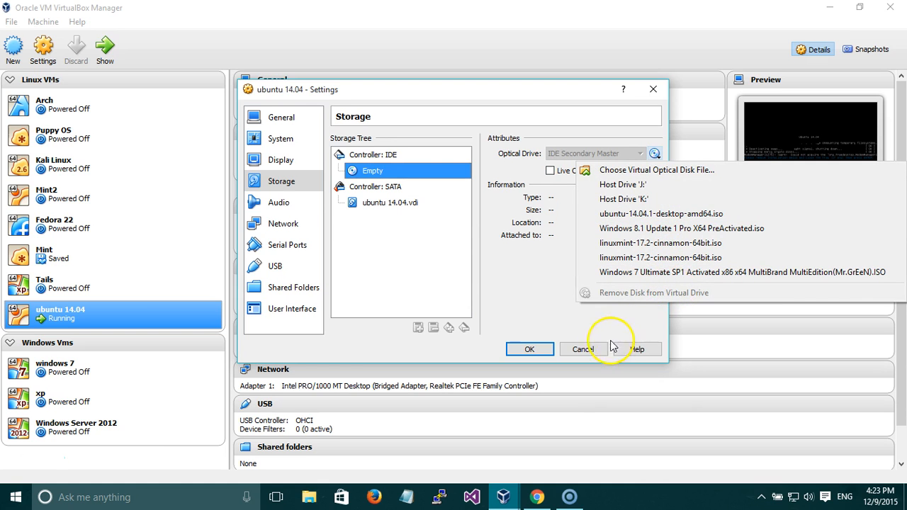
left_click(586, 352)
left_click(587, 352)
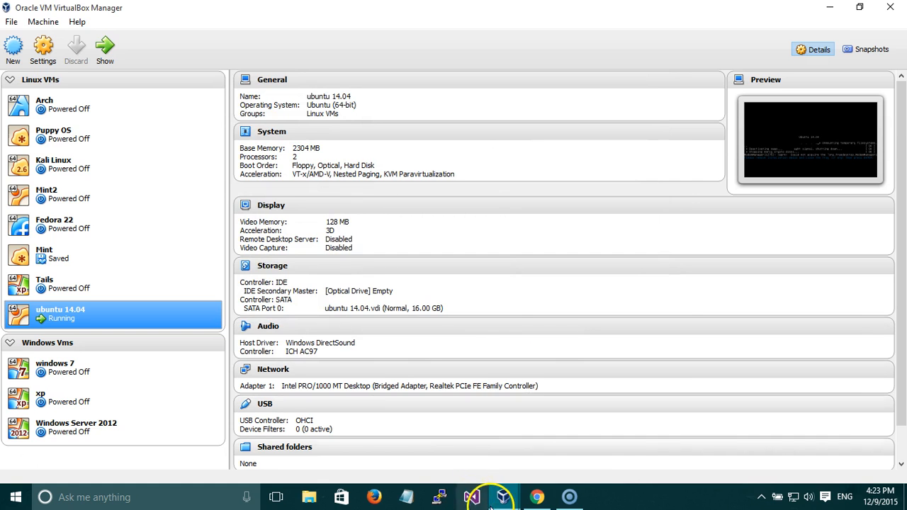
- Return to the ubuntu 14.04 machine window, continue the restart past the installation media removal, and maximize the window
mouse_move(500, 495)
left_click(556, 426)
key("Return")
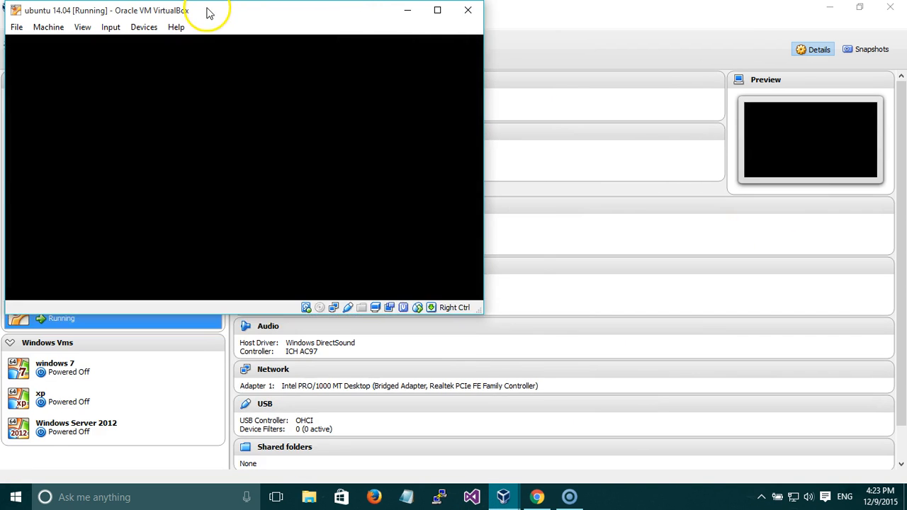
left_click_drag(209, 12, 422, 63)
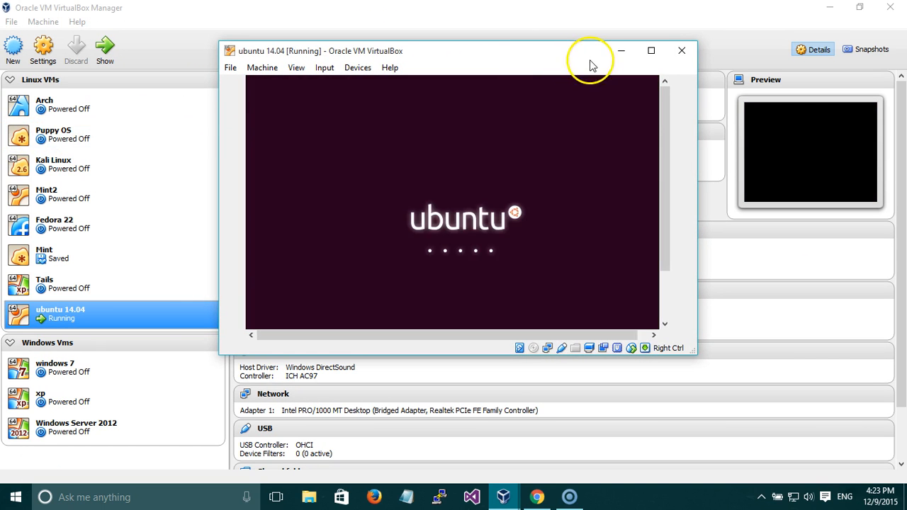
left_click(651, 50)
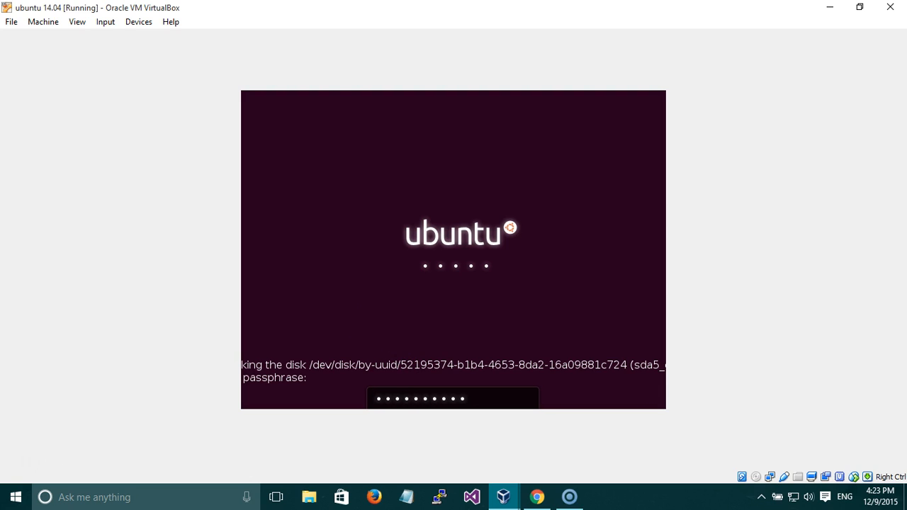
- Unlock the encrypted disk with its passphrase and skip mounting the cryptswap1 drive during boot
key("Return")
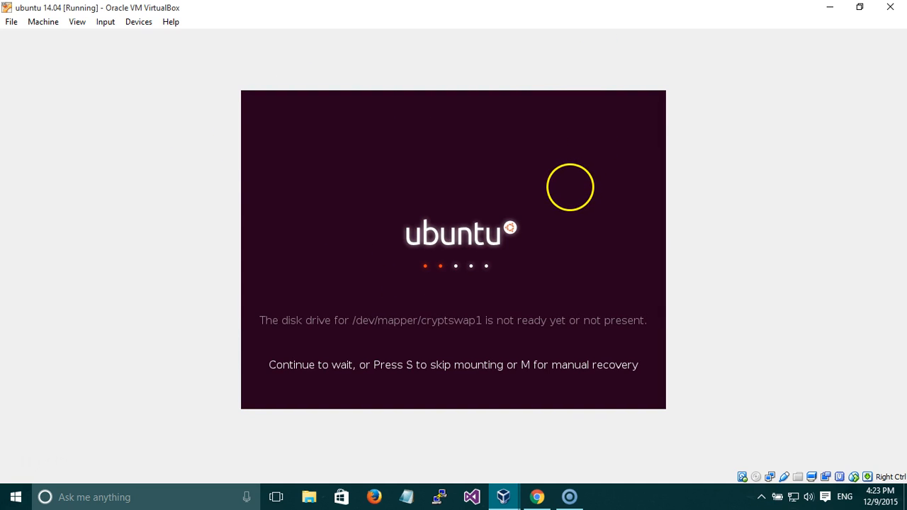
key("s")
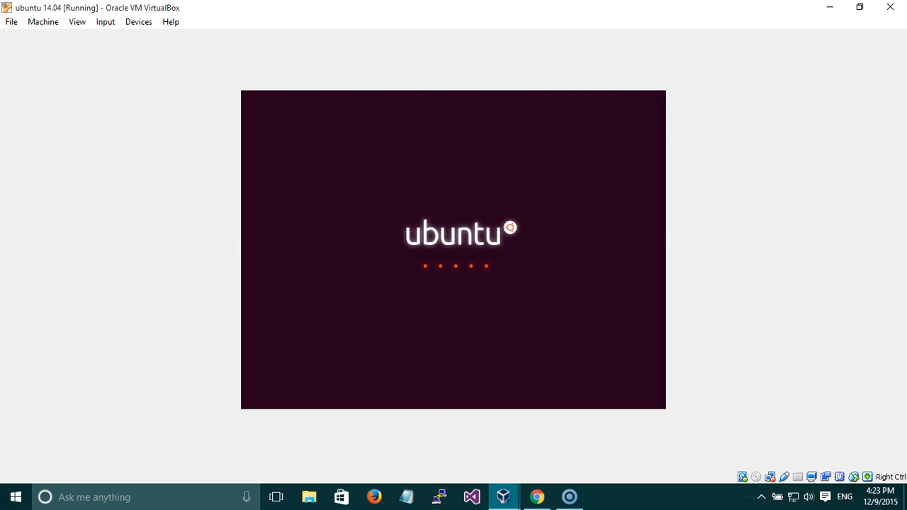
- Restore the machine window to its smaller size and examine the hard disk, optical drive and video capture indicators
double_click(622, 8)
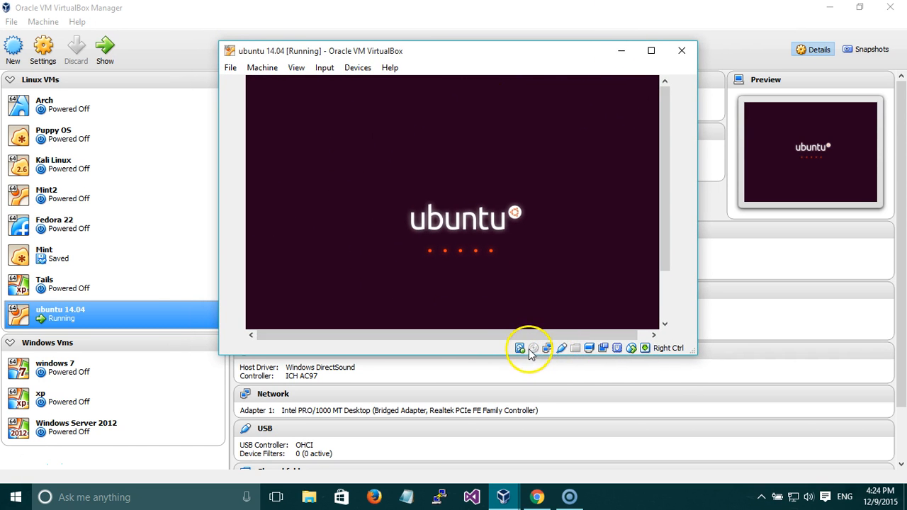
mouse_move(523, 353)
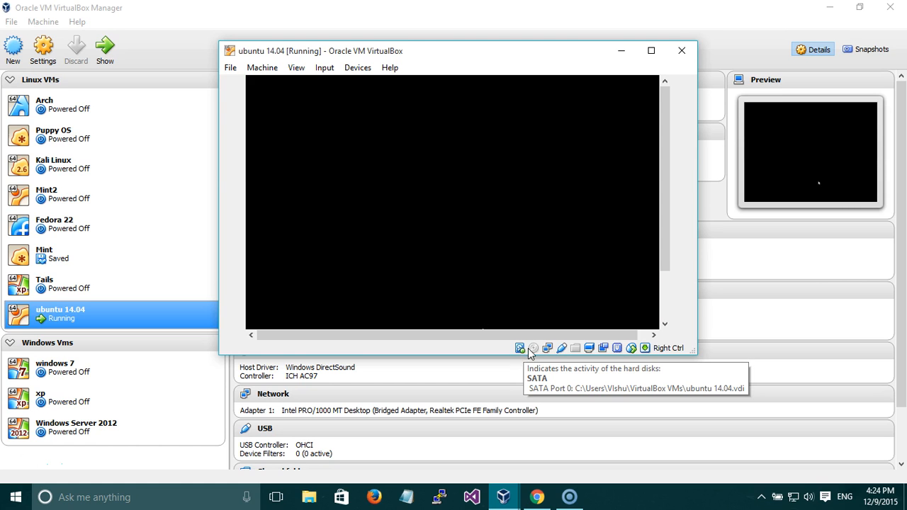
left_click(536, 349)
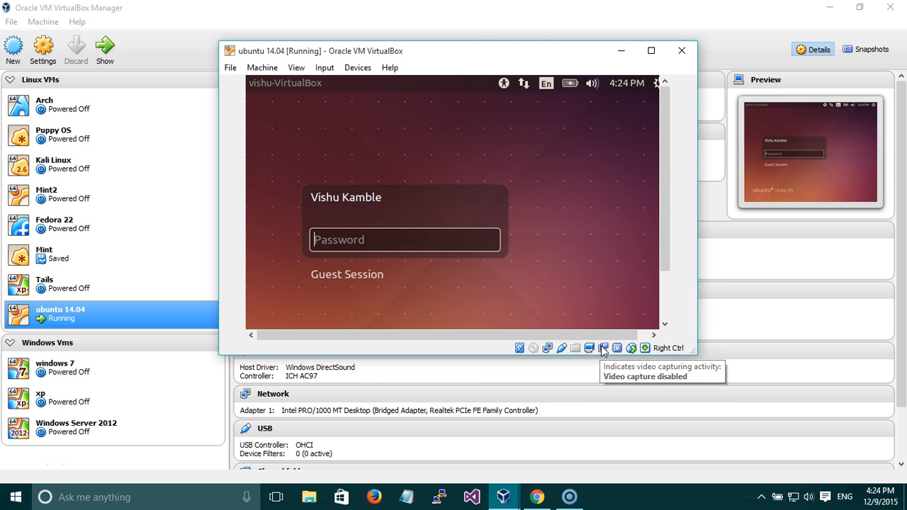
left_click(405, 239)
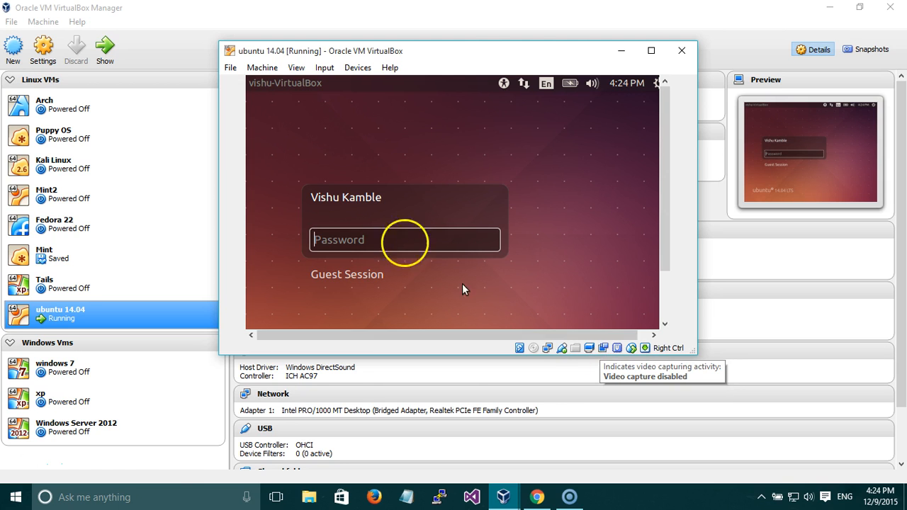
- Review the ubuntu 14.04 Network and Video Capture settings in the VirtualBox Manager, and return to the machine window
left_click(44, 48)
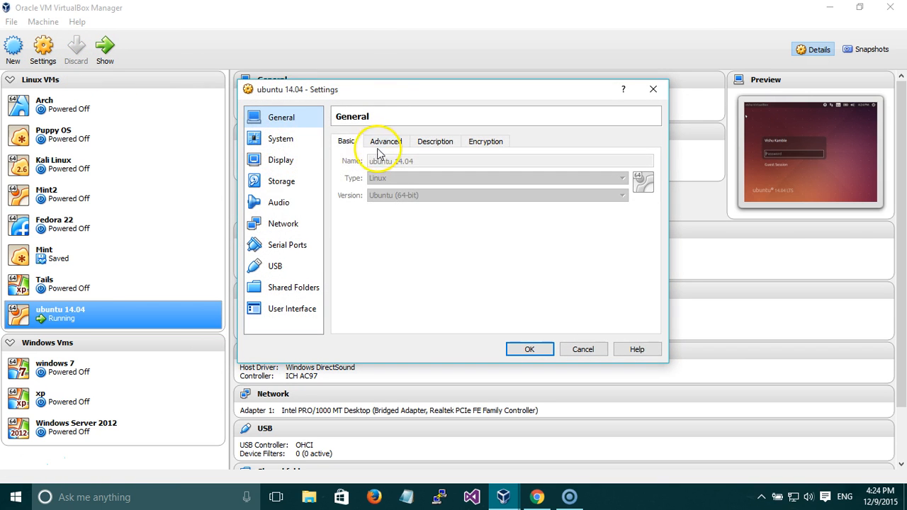
left_click(287, 203)
left_click(289, 224)
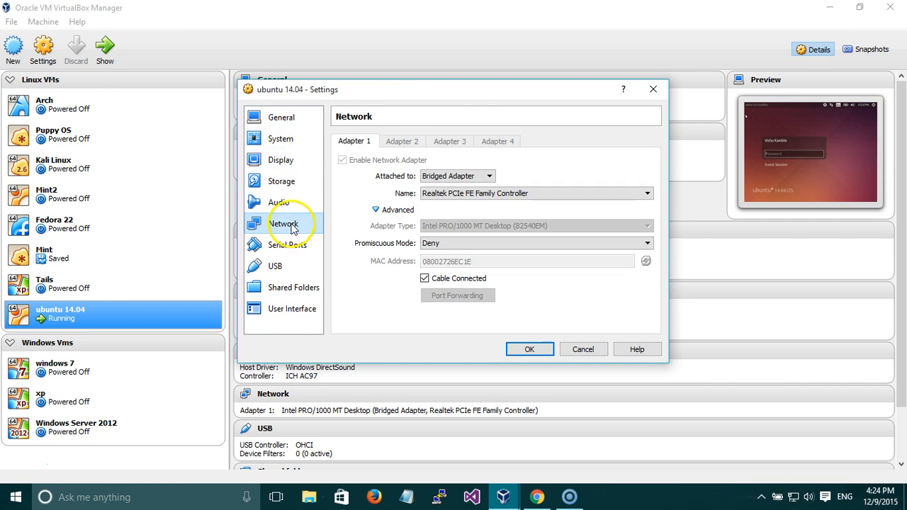
left_click(281, 160)
left_click(459, 142)
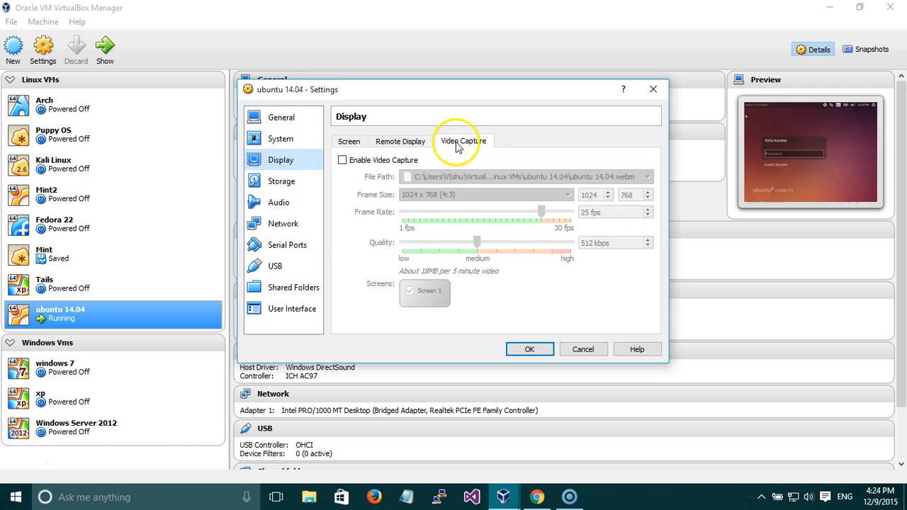
left_click(531, 349)
left_click(504, 499)
left_click(567, 447)
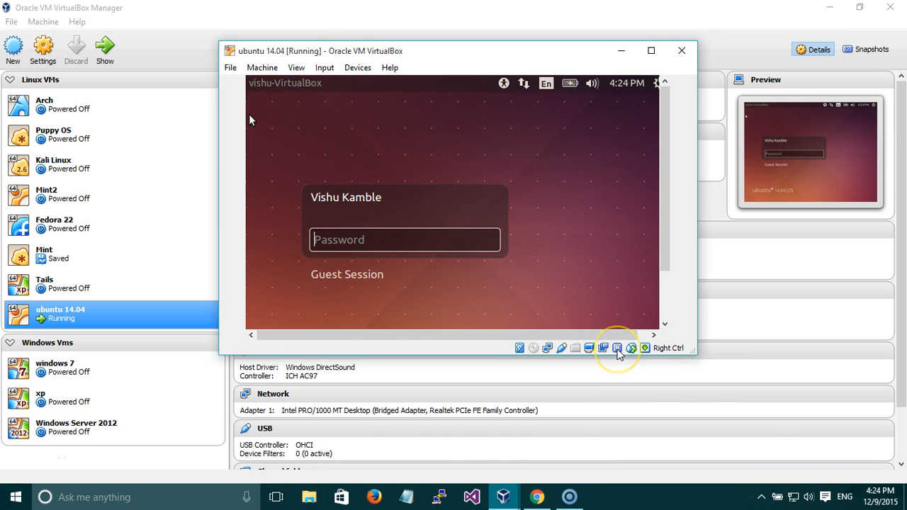
mouse_move(618, 354)
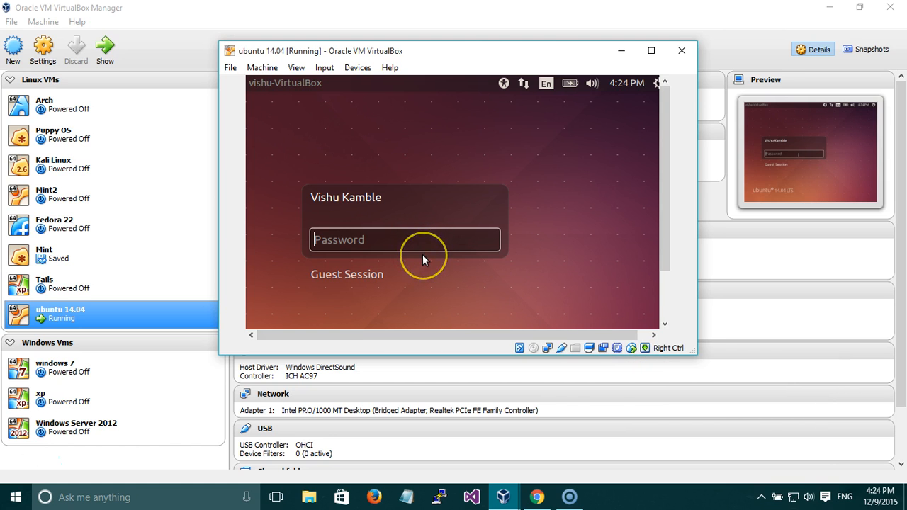
- Log in to Ubuntu with the account password and maximize the machine window
type("********")
key("Return")
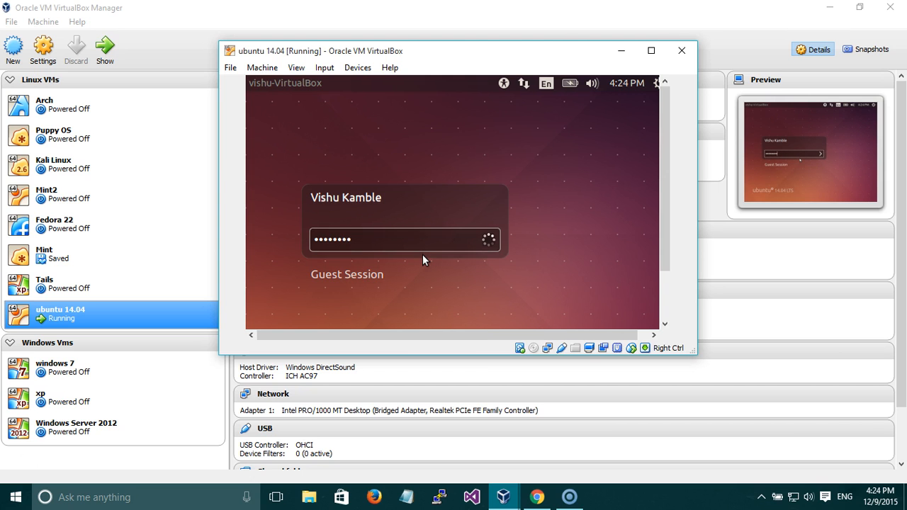
left_click(428, 234)
left_click(651, 50)
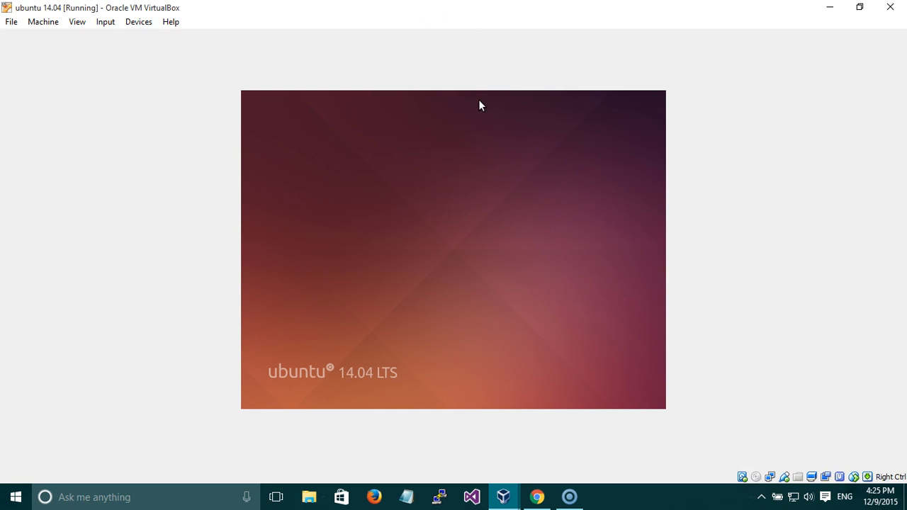
double_click(457, 8)
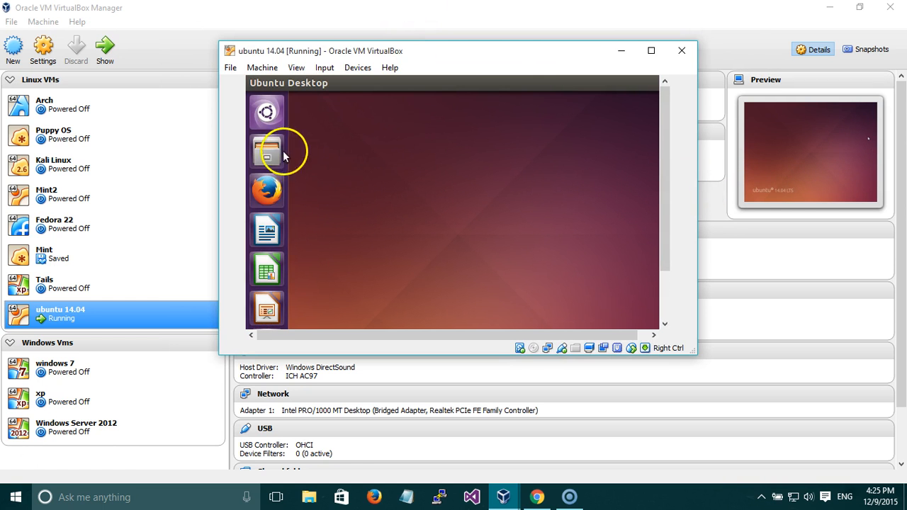
left_click(657, 51)
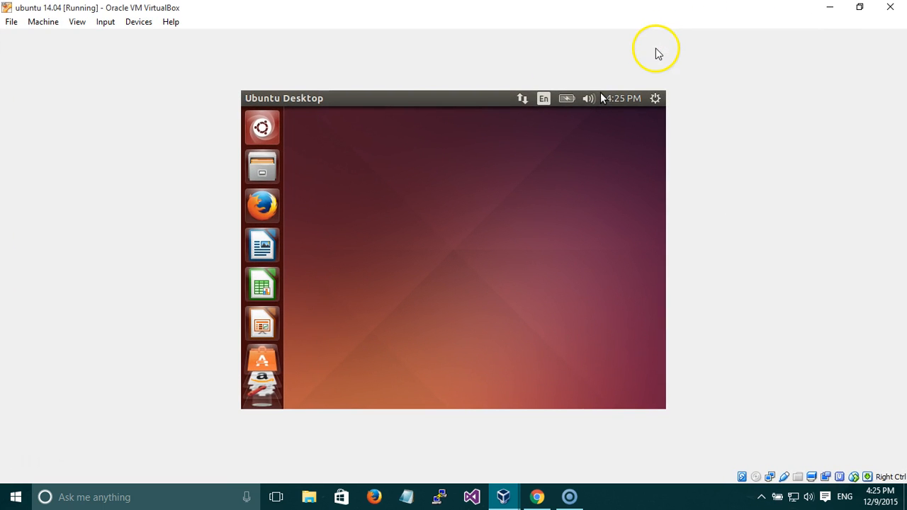
- Launch Firefox inside Ubuntu and check the options for the wired network connection
left_click(262, 127)
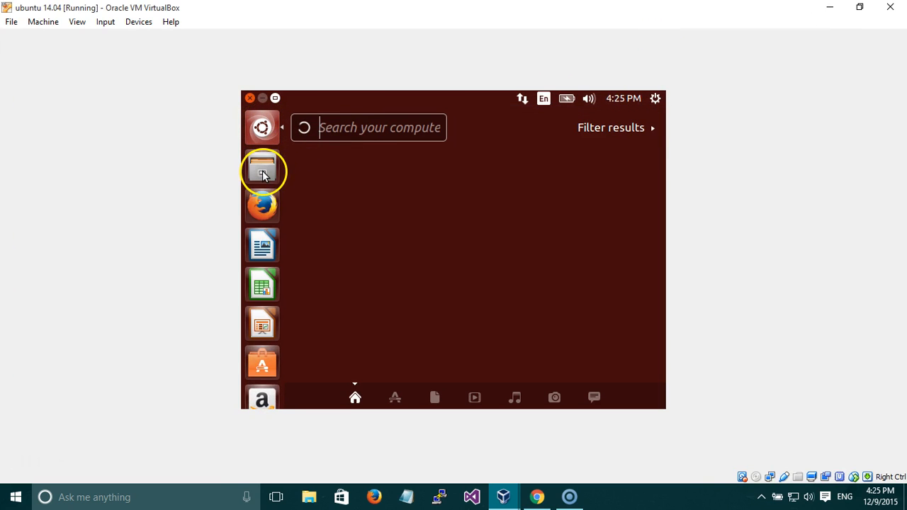
left_click(264, 203)
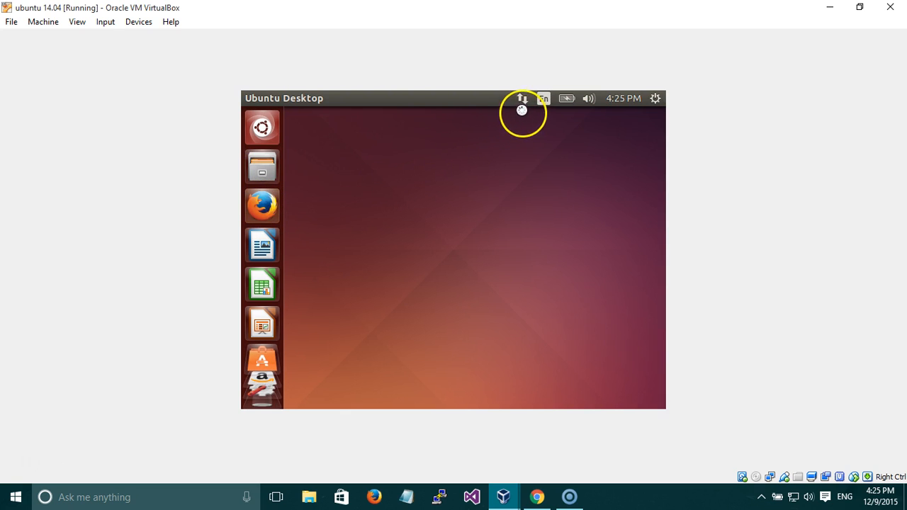
left_click(521, 100)
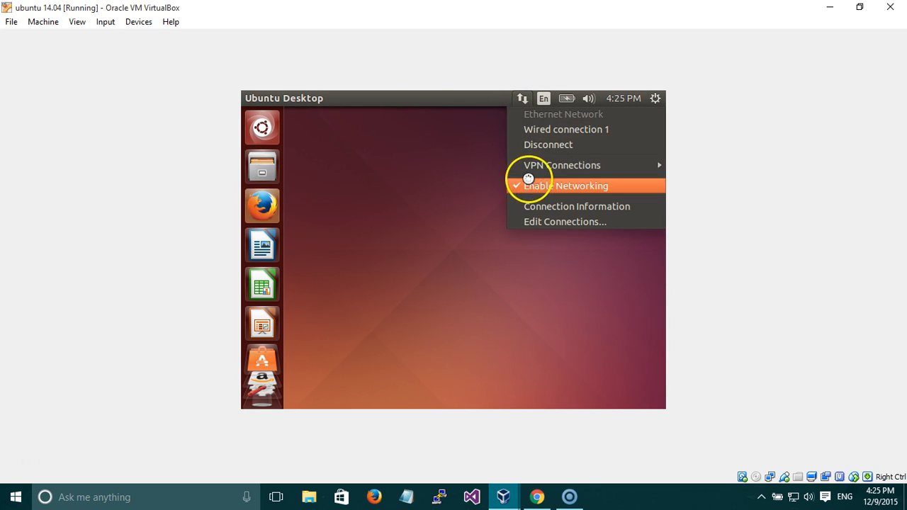
left_click(434, 146)
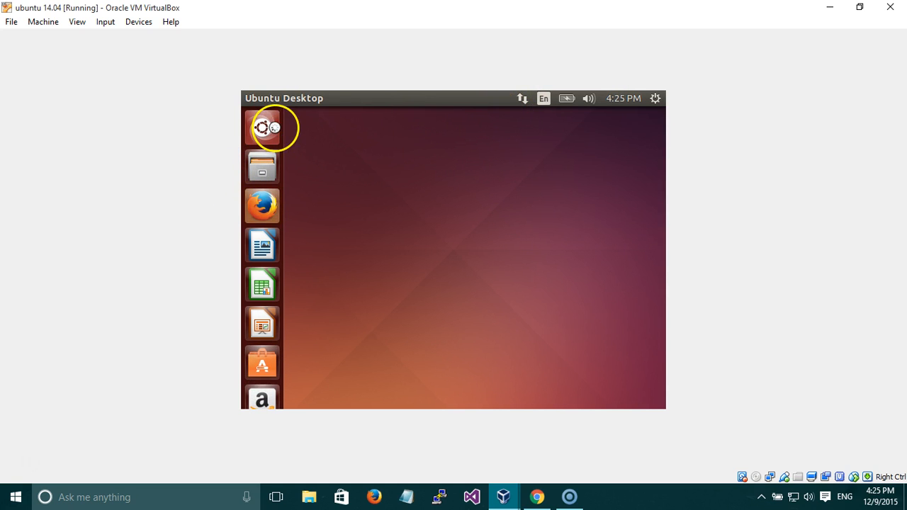
- Search the Ubuntu applications for "ter" and open Terminal
left_click(266, 127)
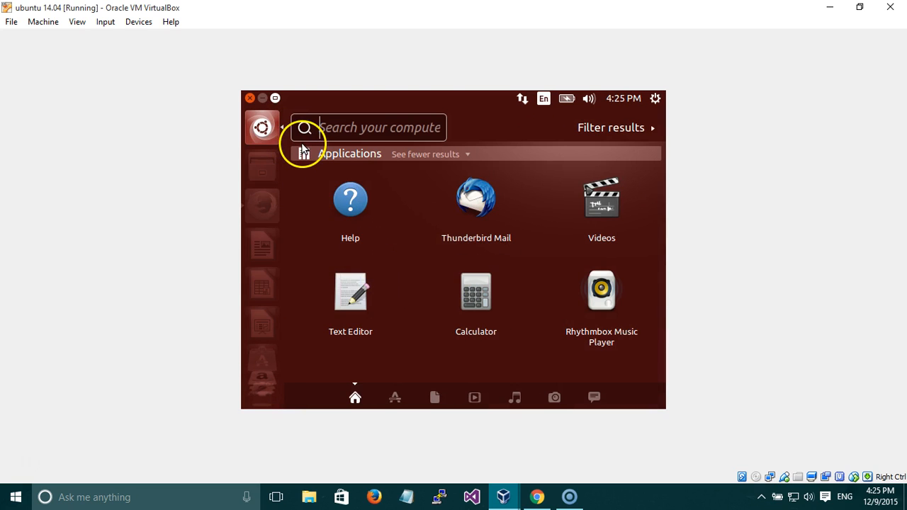
type("ter")
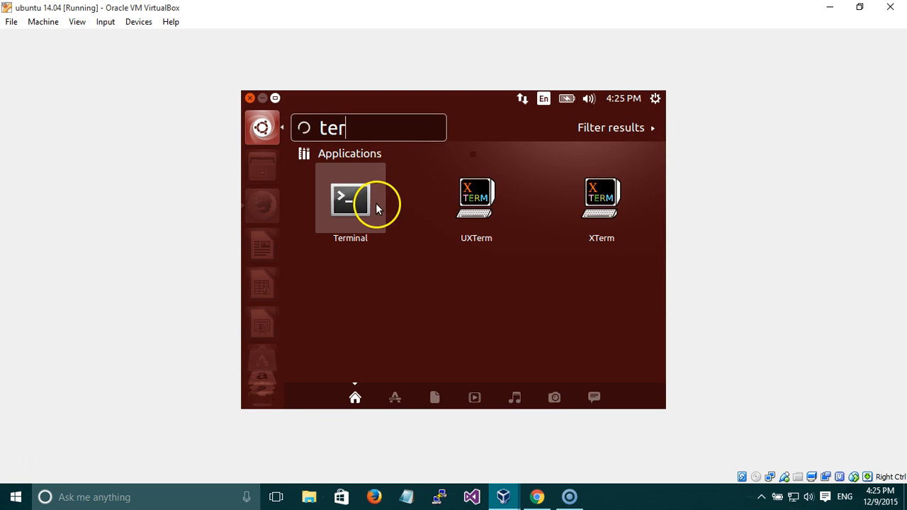
key("Return")
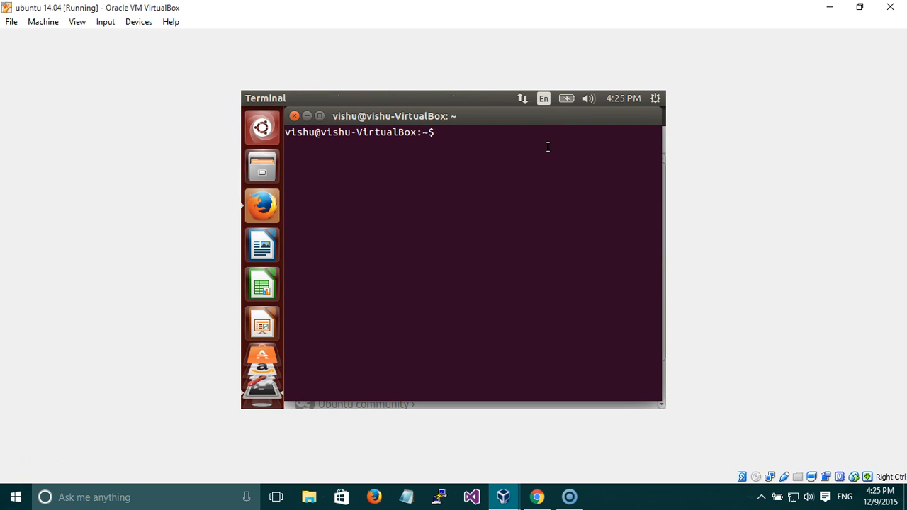
- Switch the ubuntu 14.04 virtual machine to full-screen mode
left_click(100, 26)
mouse_move(79, 24)
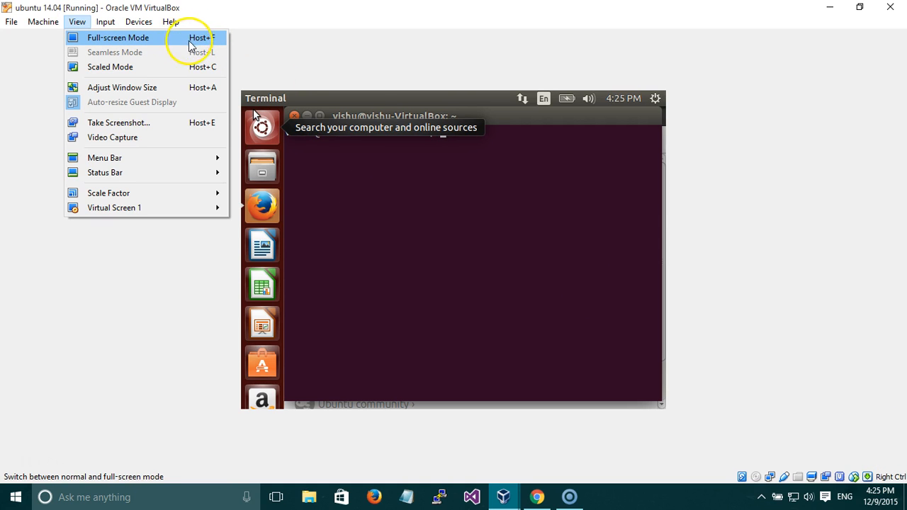
left_click(482, 172)
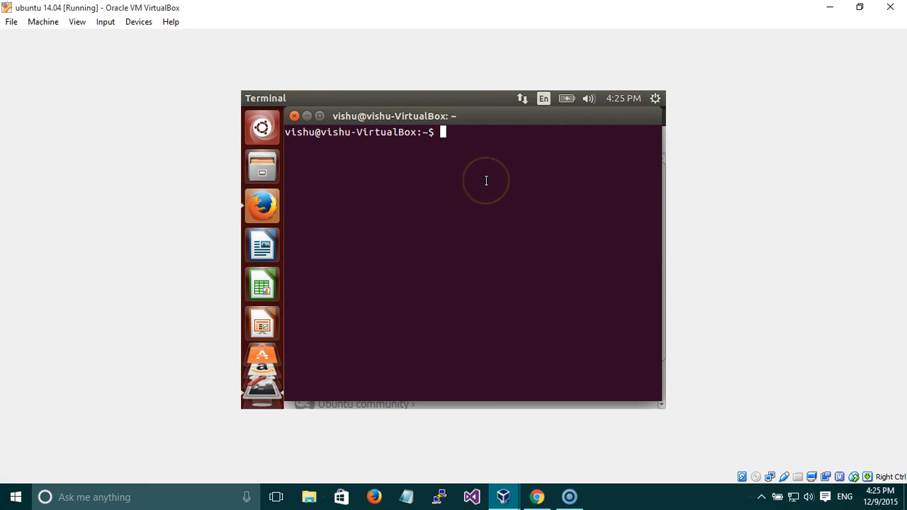
key("ctrl+f")
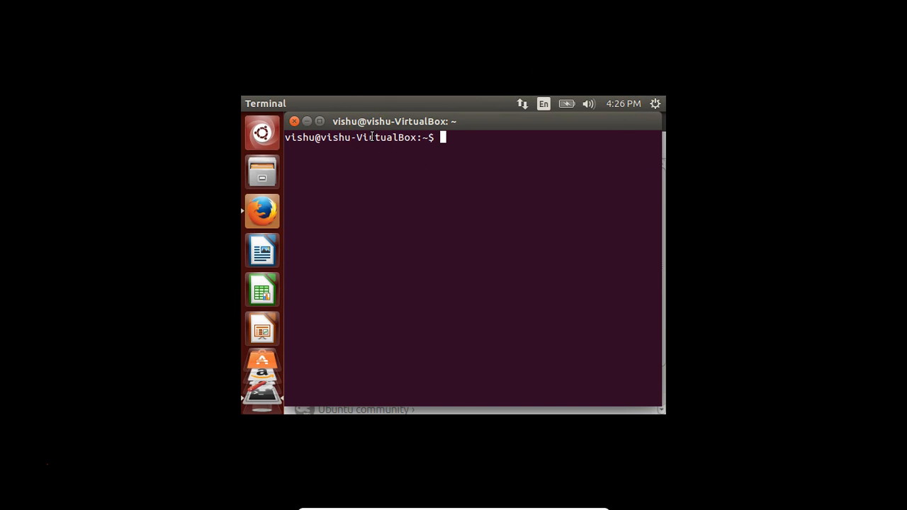
- Run top in the terminal to monitor the running processes and try to clear its output with the clear command
key("Return")
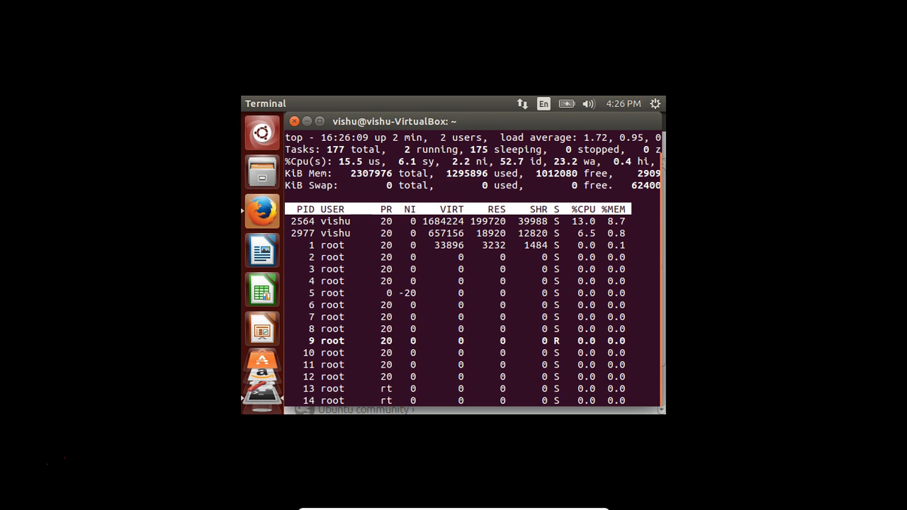
key("l")
key("e")
key("a")
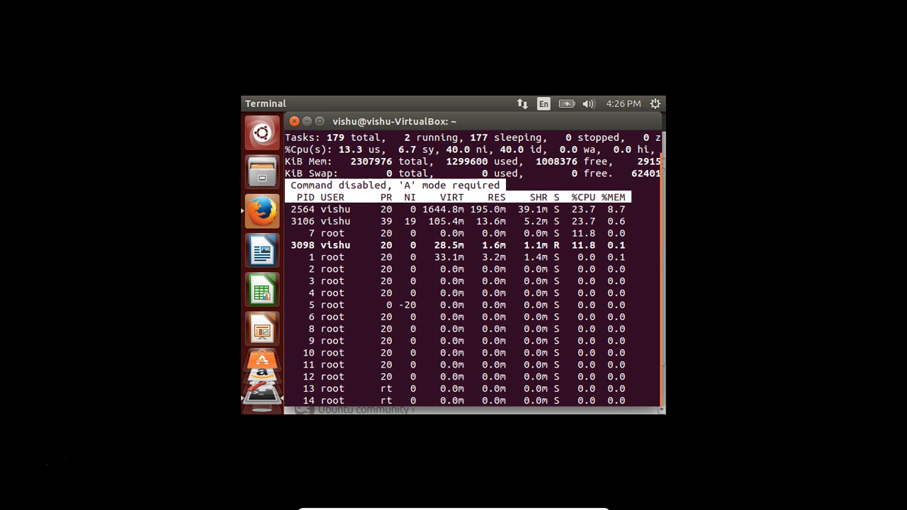
key("r")
key("Return")
key("Return")
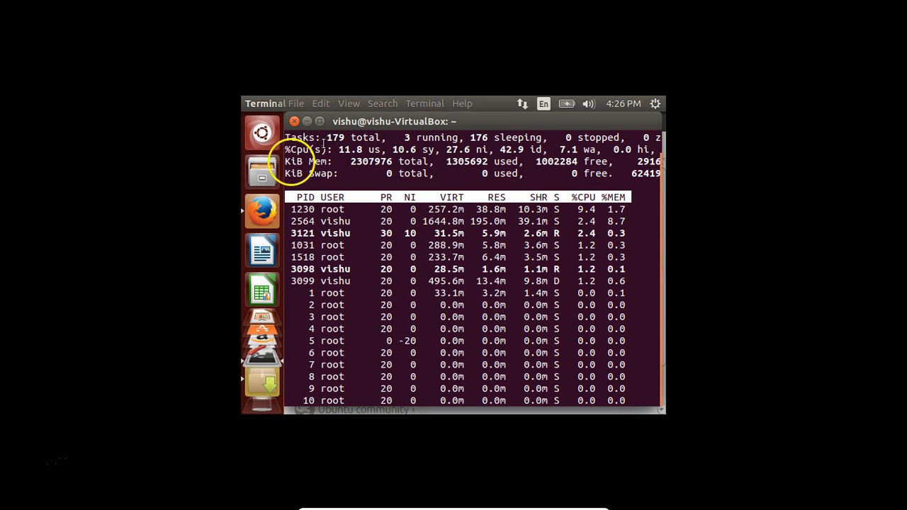
- Bring the Firefox window forward and load duckduckgo.com to test the internet connection
left_click(248, 217)
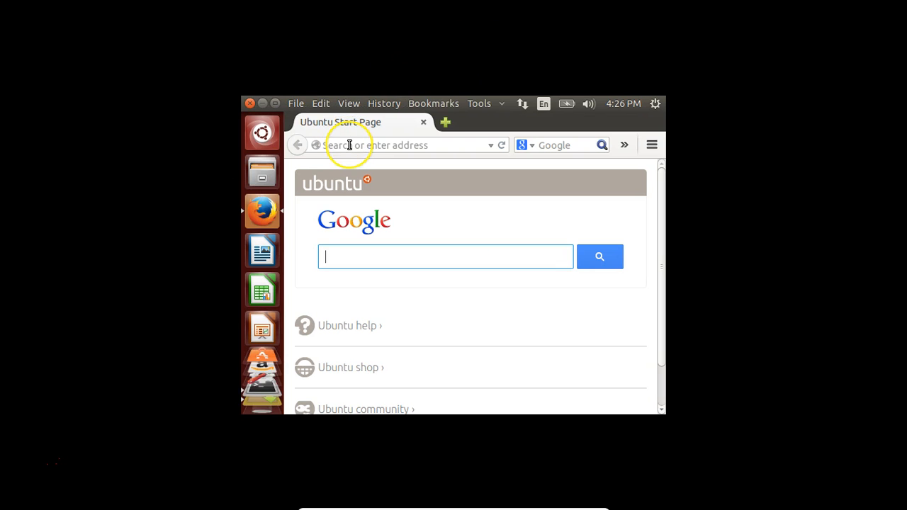
left_click(349, 145)
type("duckduckgo")
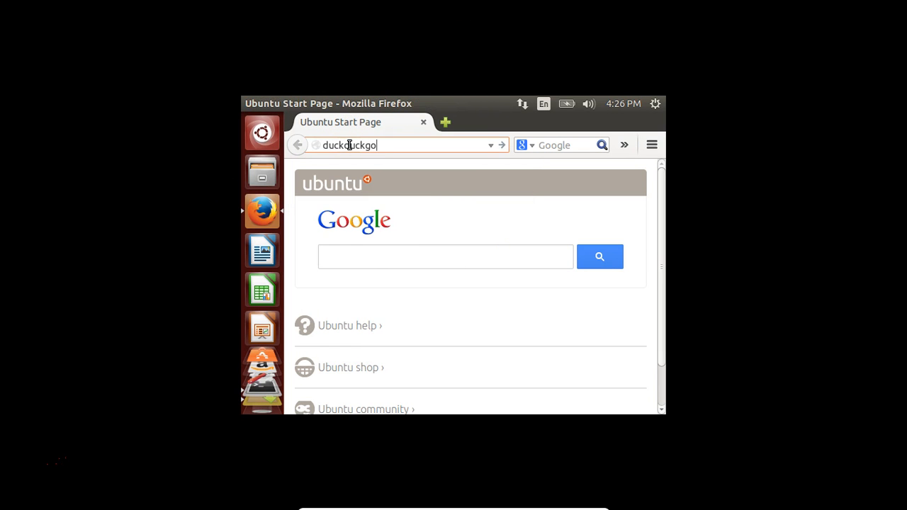
type(".com")
key("Return")
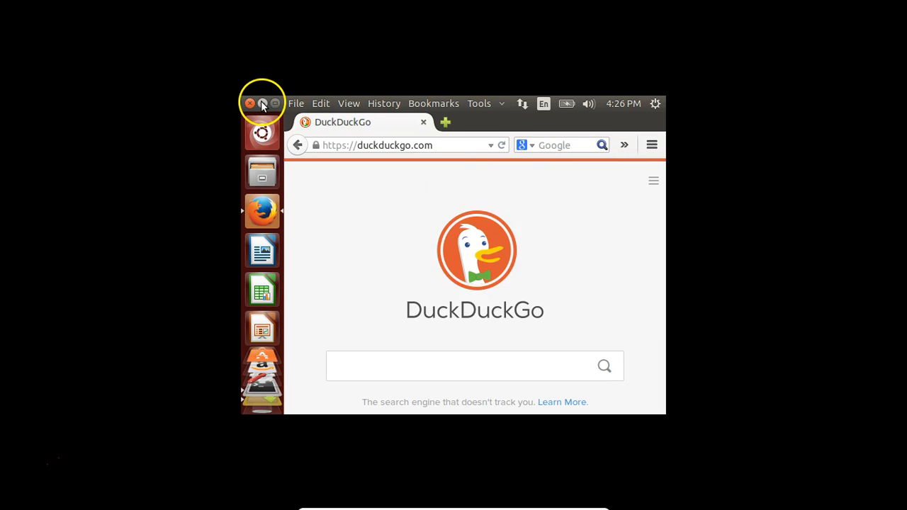
- Minimize the Firefox window and the terminal window to get back to the Ubuntu desktop
left_click(262, 105)
left_click(308, 124)
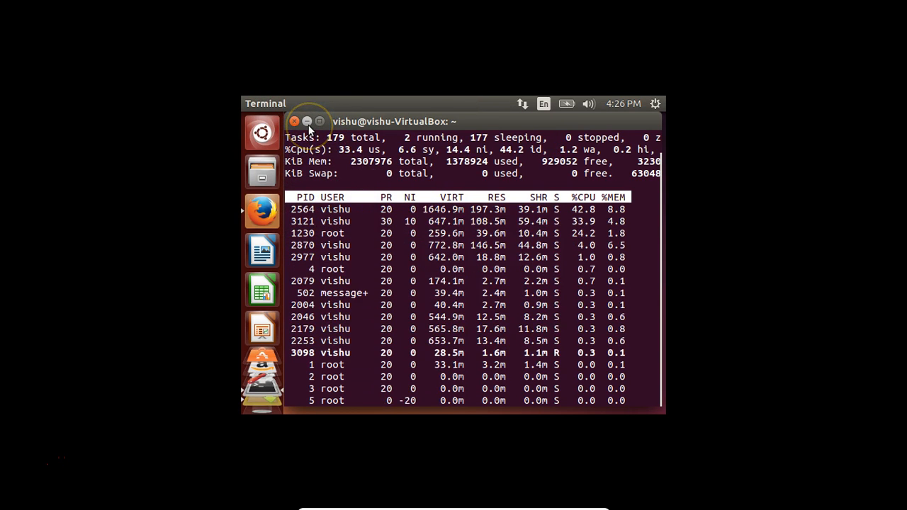